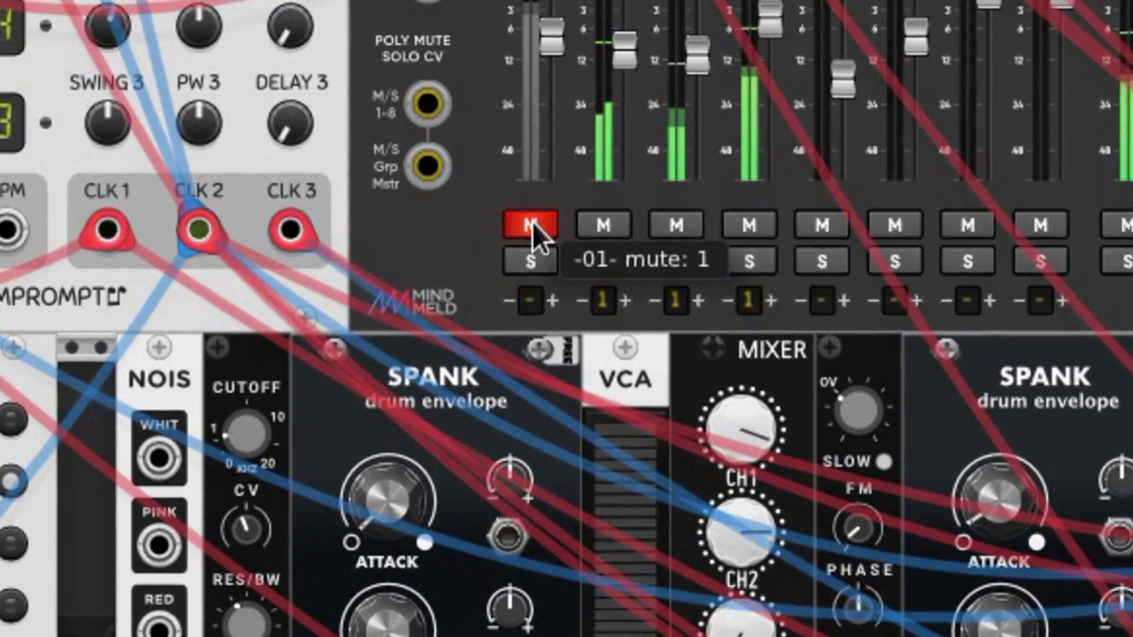
Turn off the red mute button on mixer channel 1.
{"action": "left_click", "coordinate": [532, 226]}
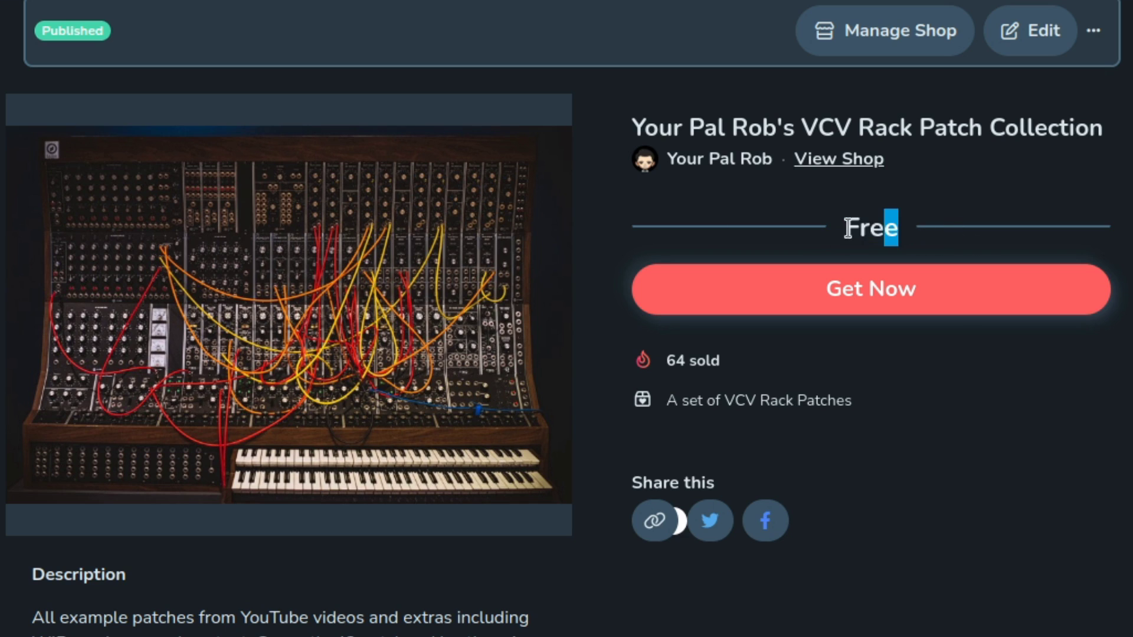
Highlight the 'Free' price on the Ko-fi VCV Rack Patch Collection item page.
{"action": "left_click_drag", "start_coordinate": [847, 228], "coordinate": [835, 245]}
{"action": "left_click", "coordinate": [852, 228]}
{"action": "double_click", "coordinate": [850, 240]}
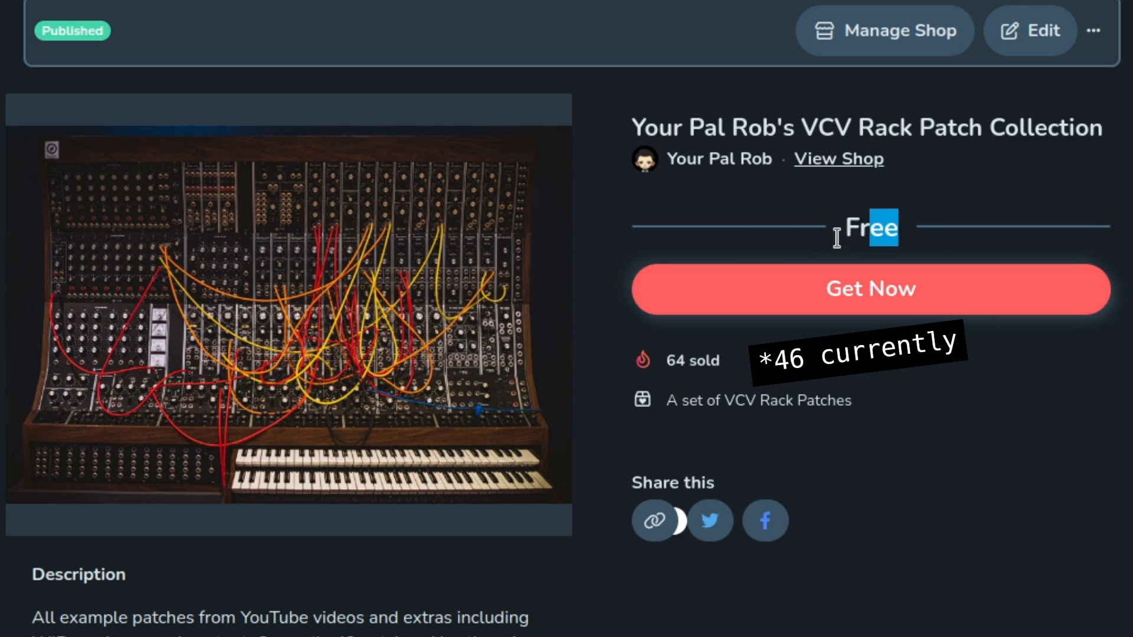
{"action": "double_click", "coordinate": [864, 231]}
{"action": "left_click", "coordinate": [898, 240]}
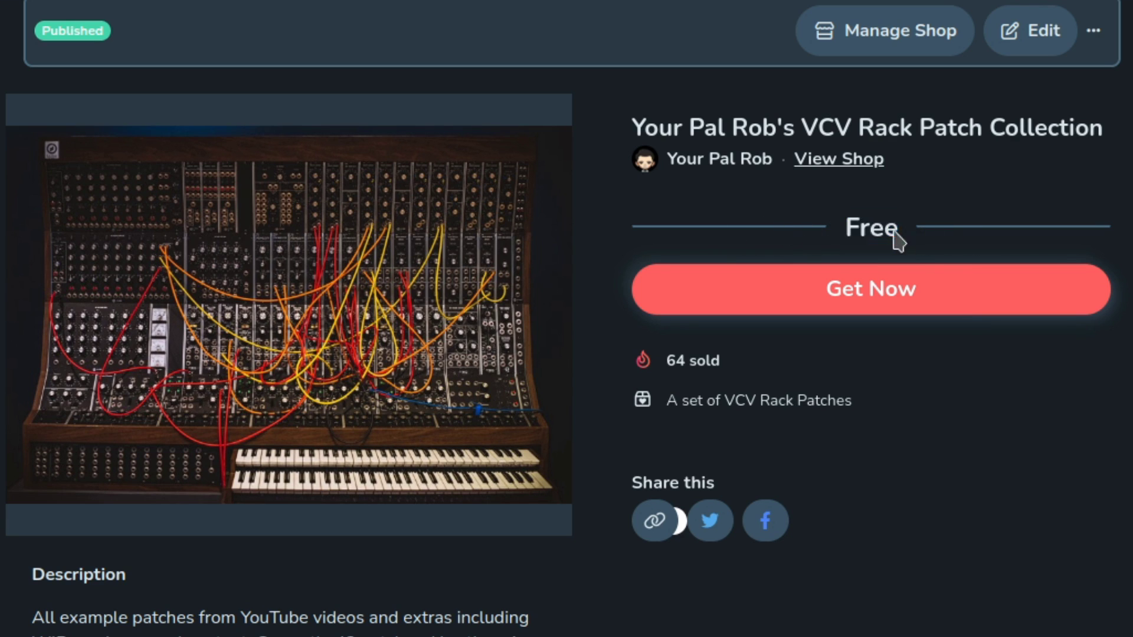
{"action": "left_click_drag", "start_coordinate": [898, 240], "coordinate": [804, 245]}
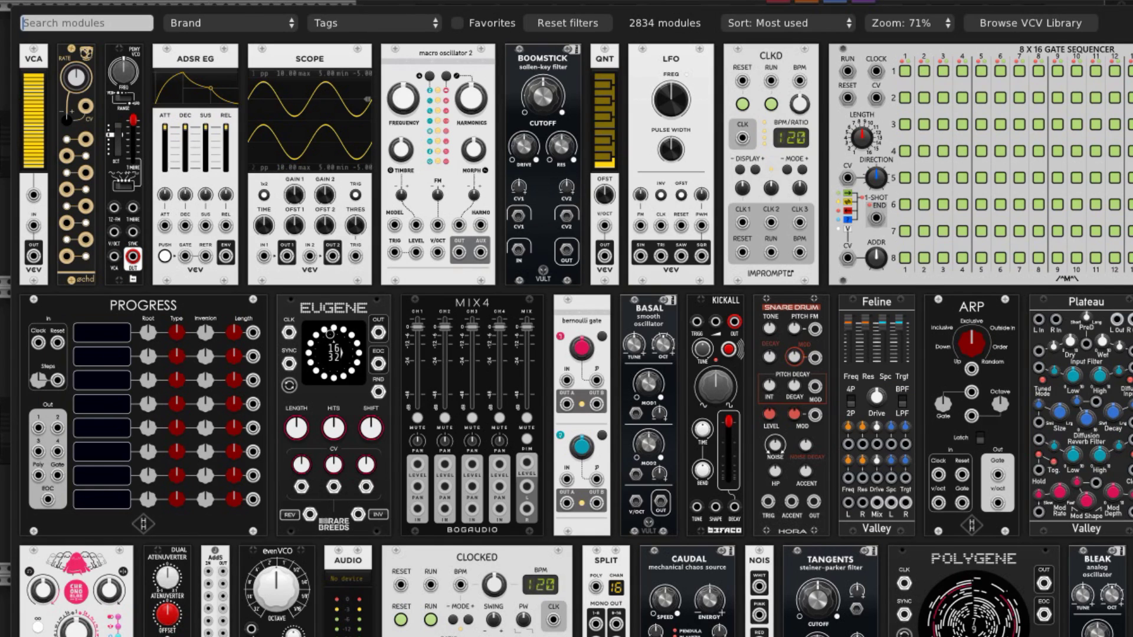
{"action": "type", "text": "drum"}
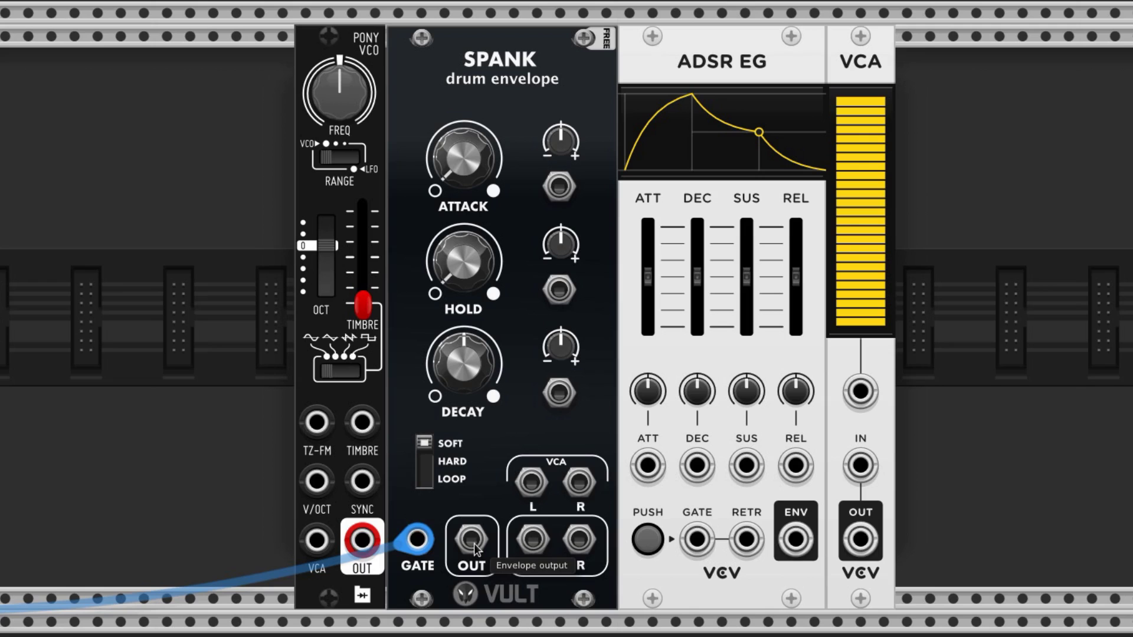
Cable SPANK OUT to VCA CV, Pony VCO OUT to VCA IN, and VCA OUT to mixer channel 1.
{"action": "mouse_move", "coordinate": [471, 537]}
{"action": "left_mouse_down"}
{"action": "mouse_move", "coordinate": [523, 599]}
{"action": "mouse_move", "coordinate": [860, 392]}
{"action": "mouse_move", "coordinate": [901, 403]}
{"action": "mouse_move", "coordinate": [860, 392]}
{"action": "left_mouse_up"}
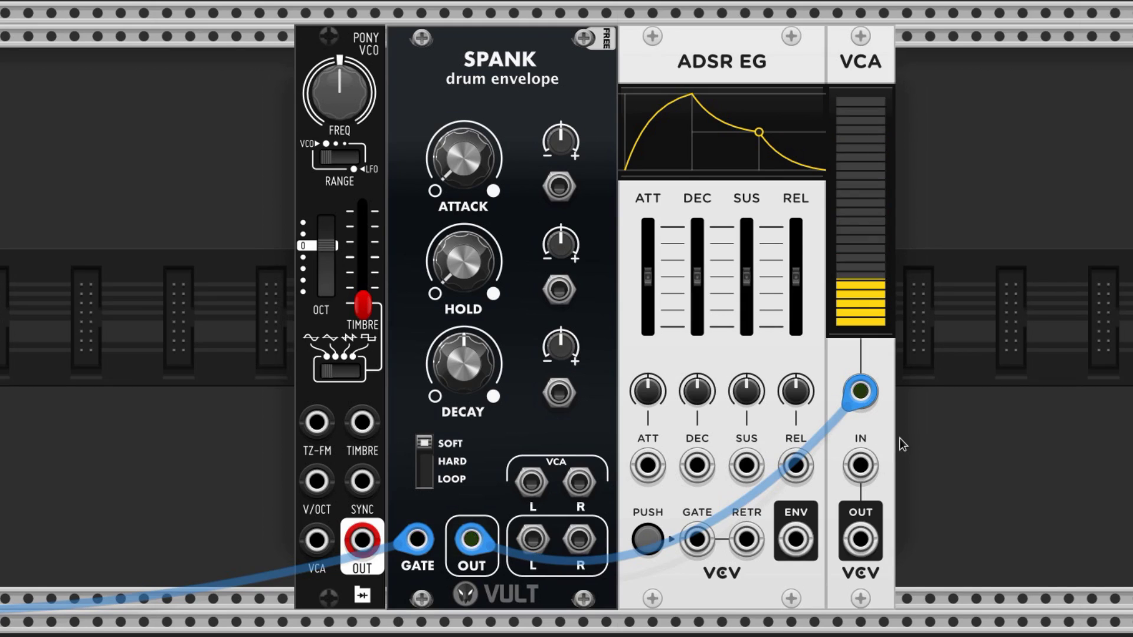
{"action": "mouse_move", "coordinate": [362, 538]}
{"action": "left_mouse_down"}
{"action": "mouse_move", "coordinate": [376, 599]}
{"action": "mouse_move", "coordinate": [860, 464]}
{"action": "left_mouse_up"}
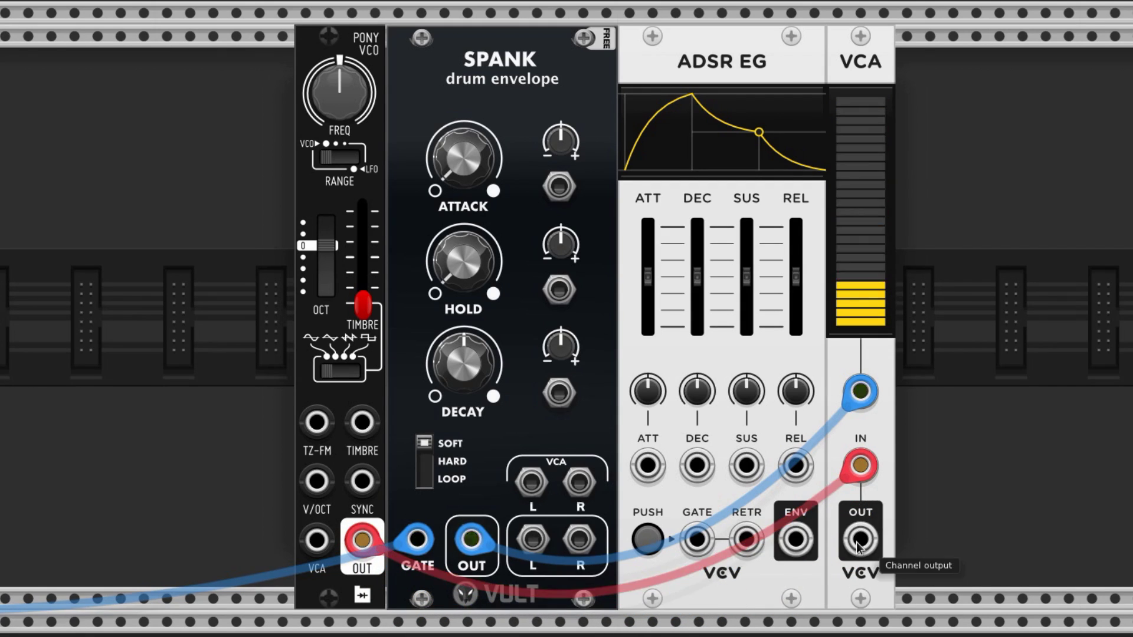
{"action": "left_click_drag", "start_coordinate": [859, 539], "coordinate": [483, 456]}
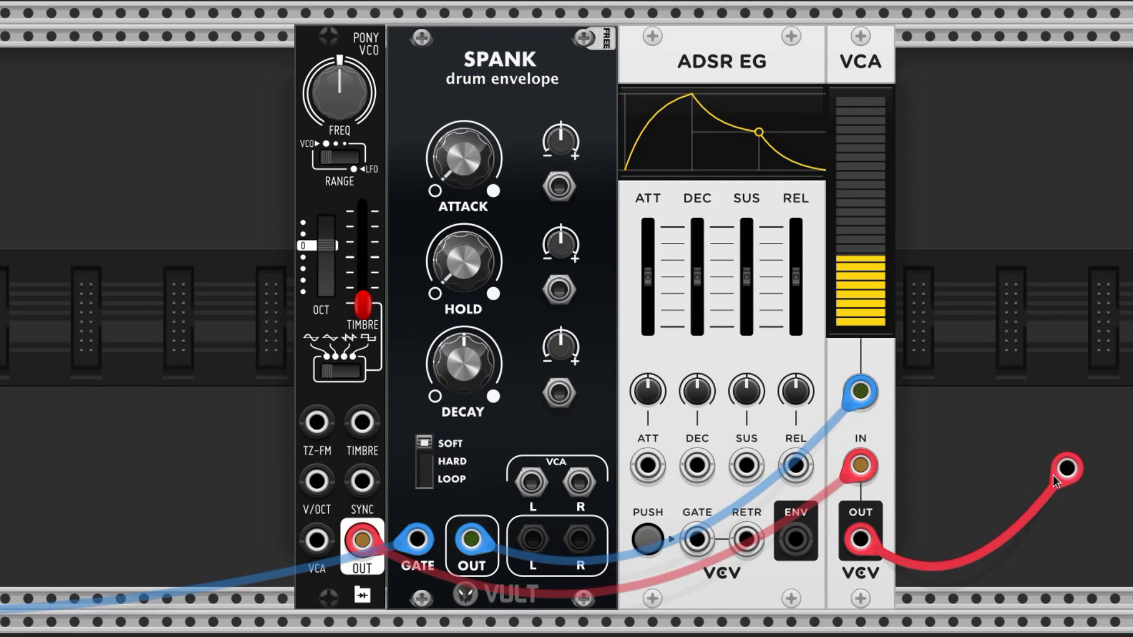
{"action": "scroll", "coordinate": [482, 456], "scroll_direction": "down", "scroll_amount": 5}
{"action": "scroll", "coordinate": [483, 456], "scroll_direction": "down", "scroll_amount": 15}
{"action": "scroll", "coordinate": [483, 456], "scroll_direction": "left", "scroll_amount": 10}
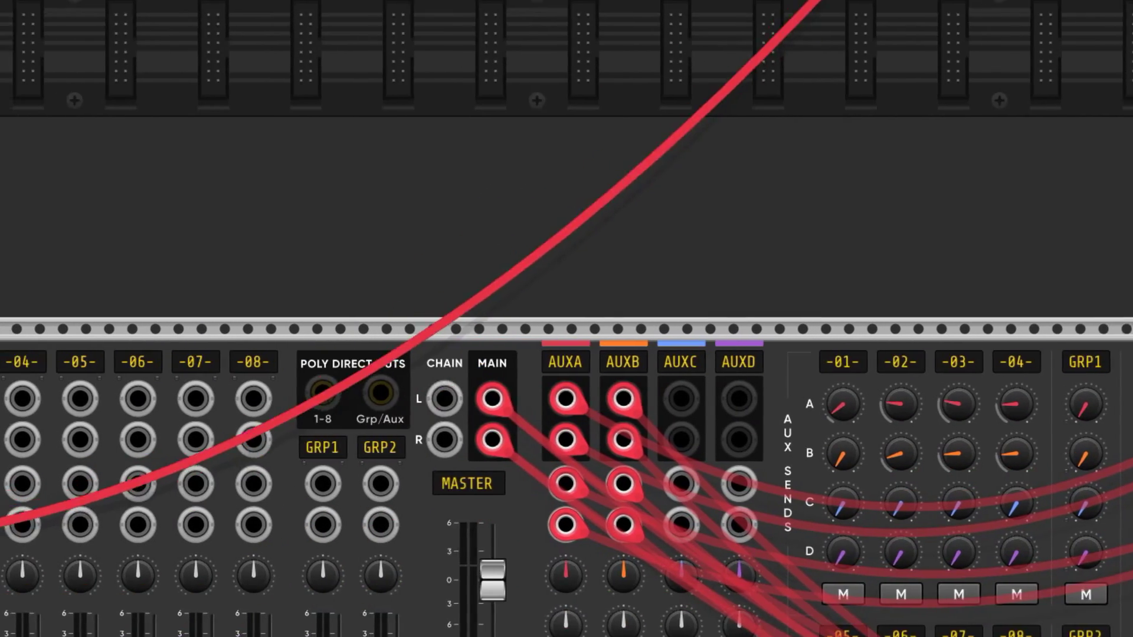
{"action": "mouse_move", "coordinate": [483, 456]}
{"action": "left_mouse_down"}
{"action": "mouse_move", "coordinate": [123, 504]}
{"action": "mouse_move", "coordinate": [115, 398]}
{"action": "left_mouse_up"}
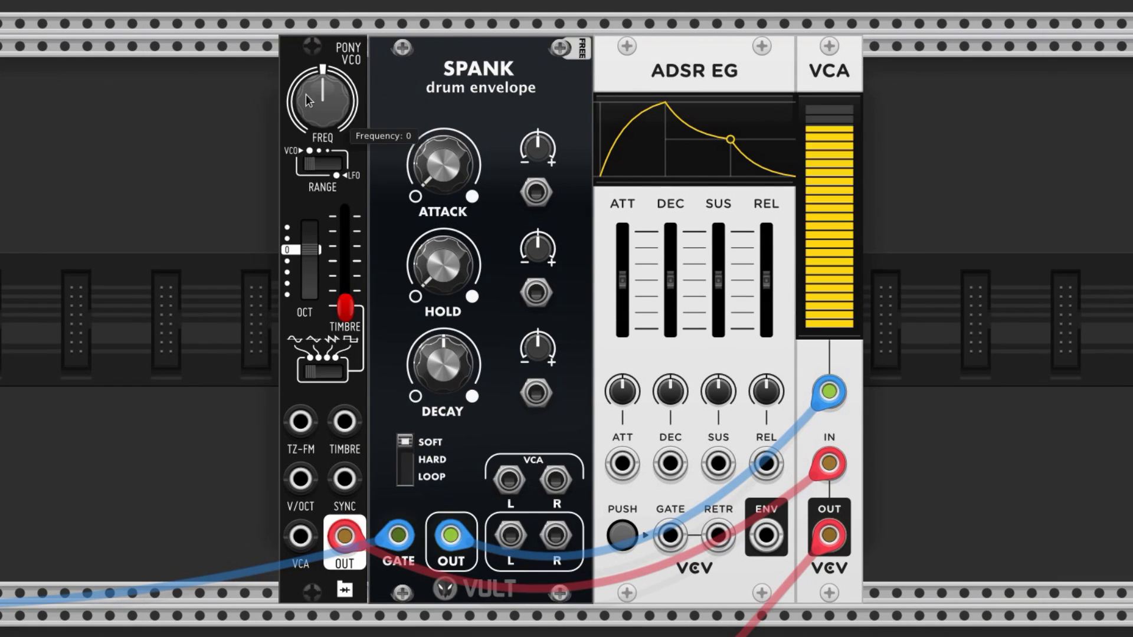
Set the Pony VCO frequency to -0.4 and the SPANK attack to 0.
{"action": "right_click", "coordinate": [307, 98]}
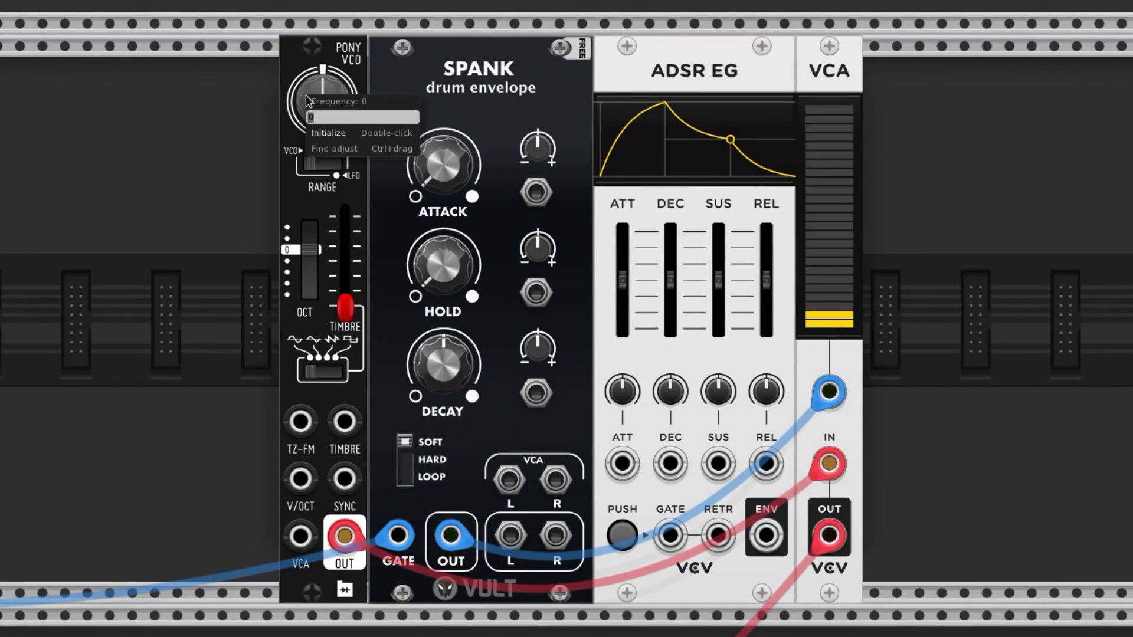
{"action": "type", "text": "-0.4"}
{"action": "key", "text": "Return"}
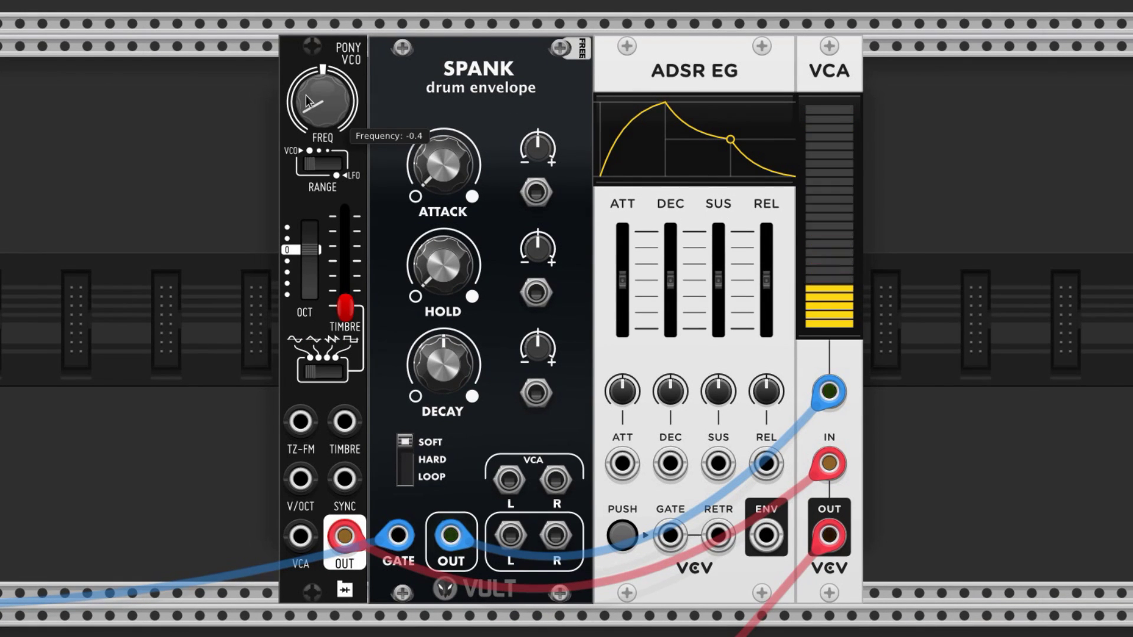
{"action": "right_click", "coordinate": [450, 175]}
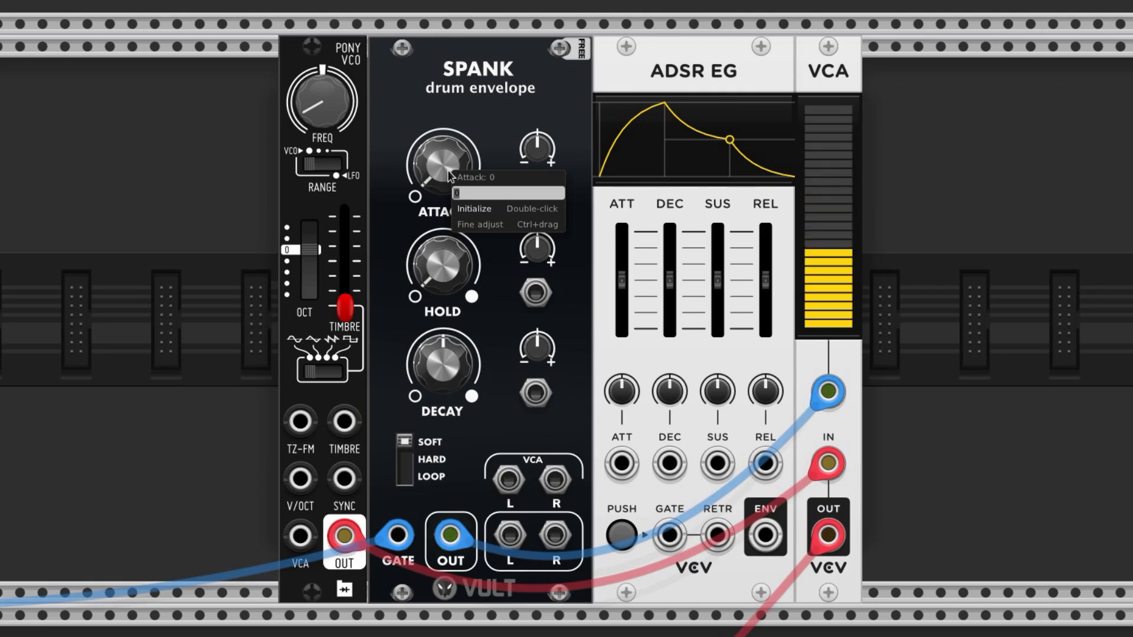
{"action": "key", "text": "Escape"}
Raise the SPANK hold and set its decay to 0.5.
{"action": "right_click", "coordinate": [446, 264]}
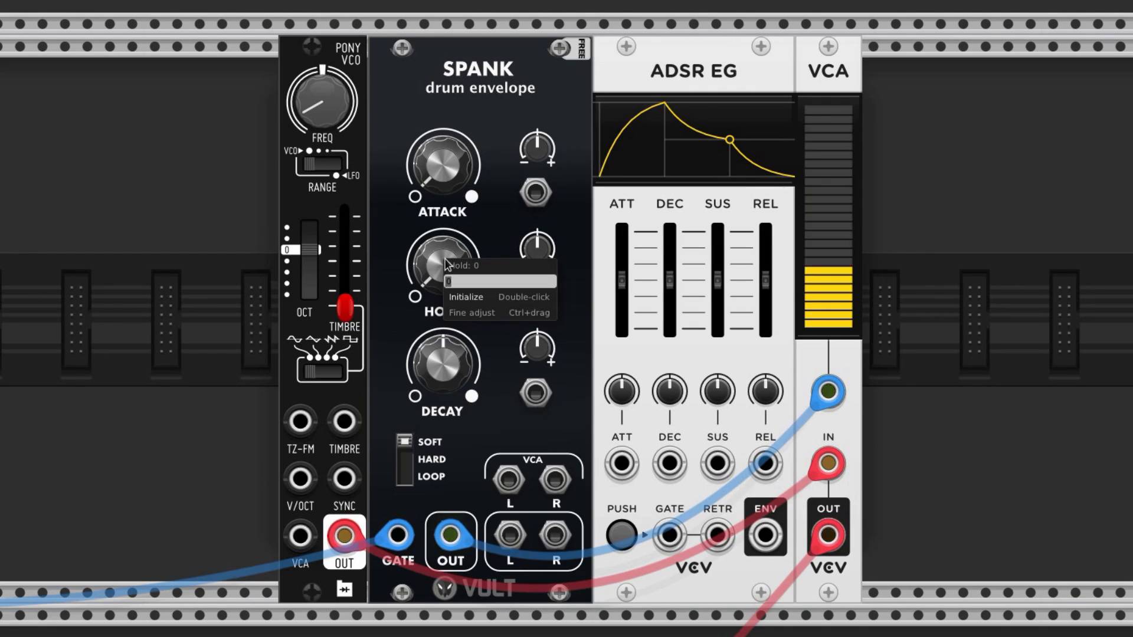
{"action": "key", "text": "Return"}
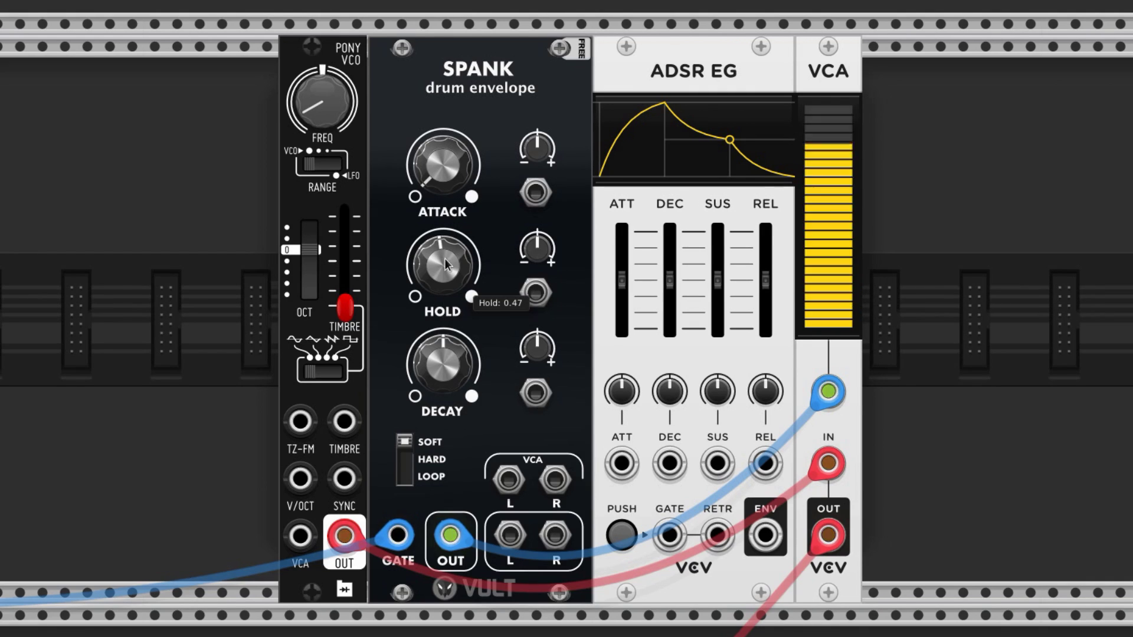
{"action": "right_click", "coordinate": [440, 354]}
{"action": "type", "text": ".5"}
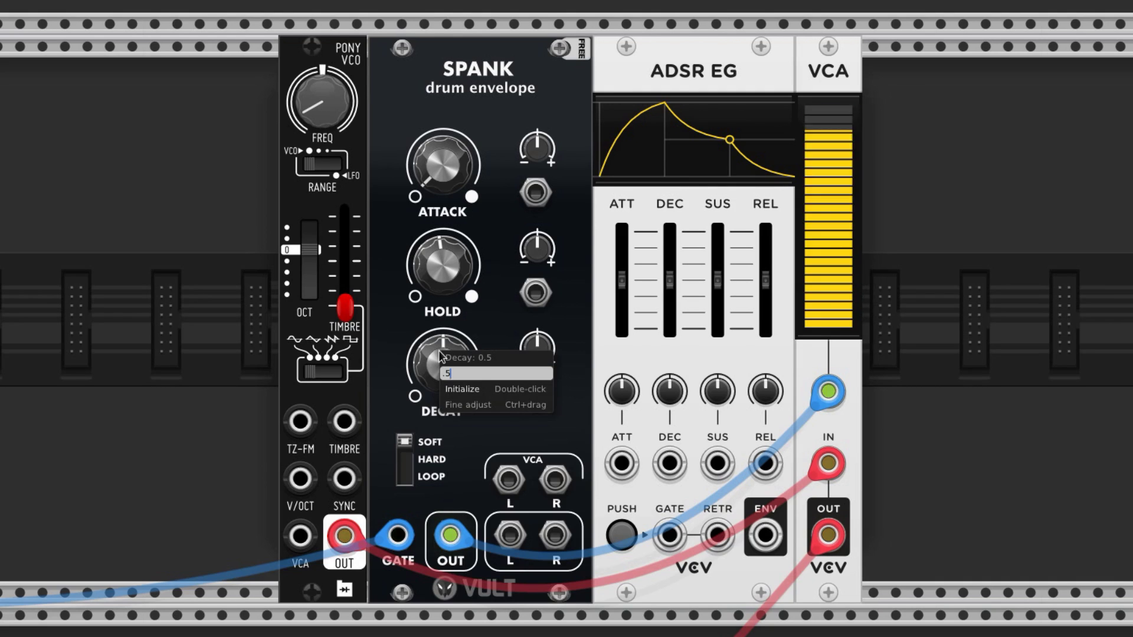
{"action": "key", "text": "Return"}
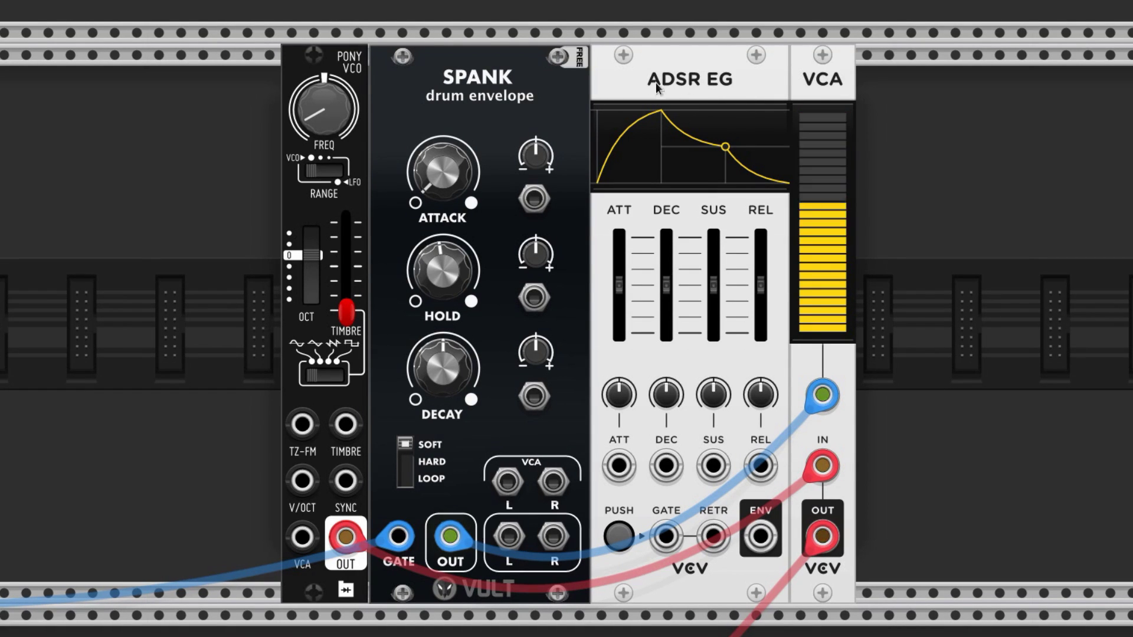
Patch the ADSR ENV into Pony V/OCT and Eugene's beat output into the ADSR GATE.
{"action": "left_click_drag", "start_coordinate": [761, 536], "coordinate": [304, 481]}
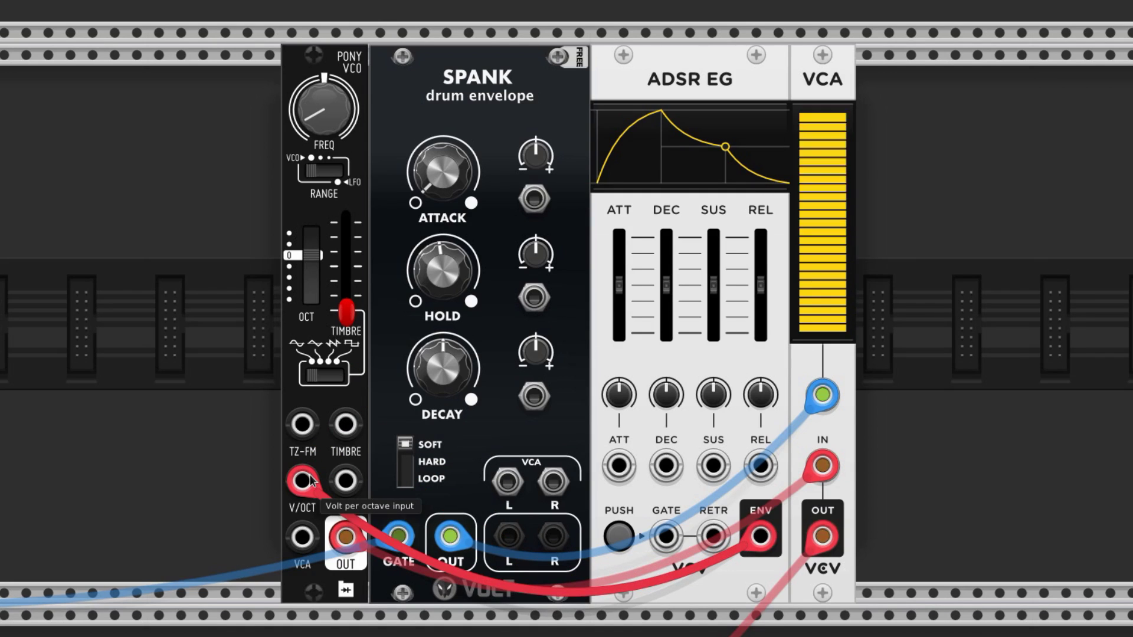
{"action": "left_click_drag", "start_coordinate": [308, 475], "coordinate": [310, 474]}
{"action": "left_click_drag", "start_coordinate": [399, 536], "coordinate": [673, 537]}
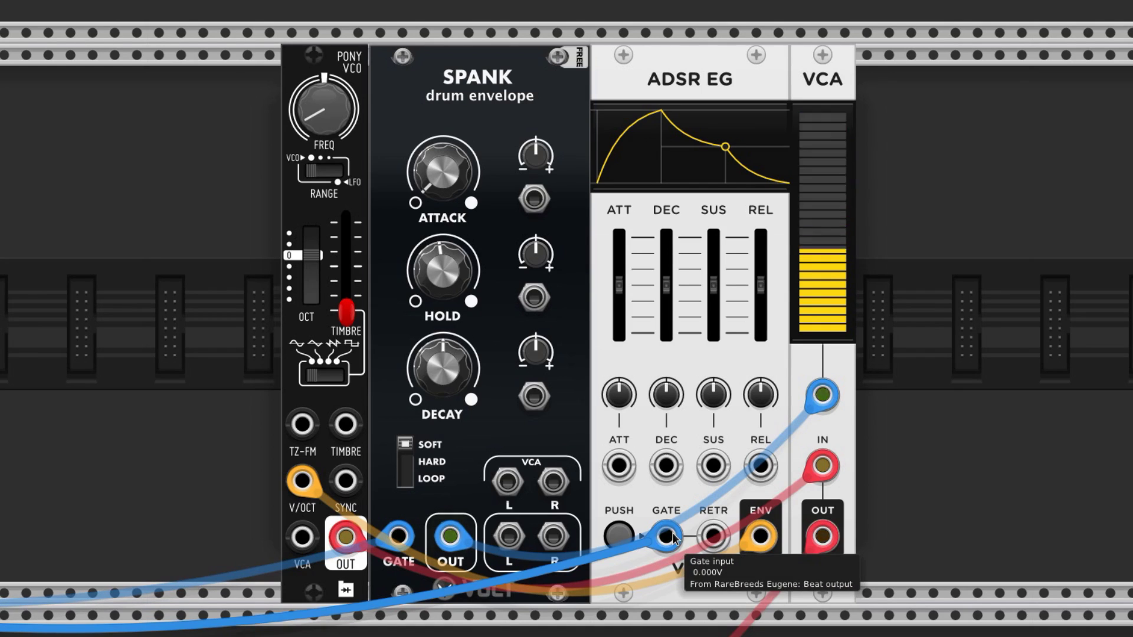
Give the ADSR minimum decay and sustain, an attack of 3, and a 12 ms release.
{"action": "left_click_drag", "start_coordinate": [666, 288], "coordinate": [666, 333]}
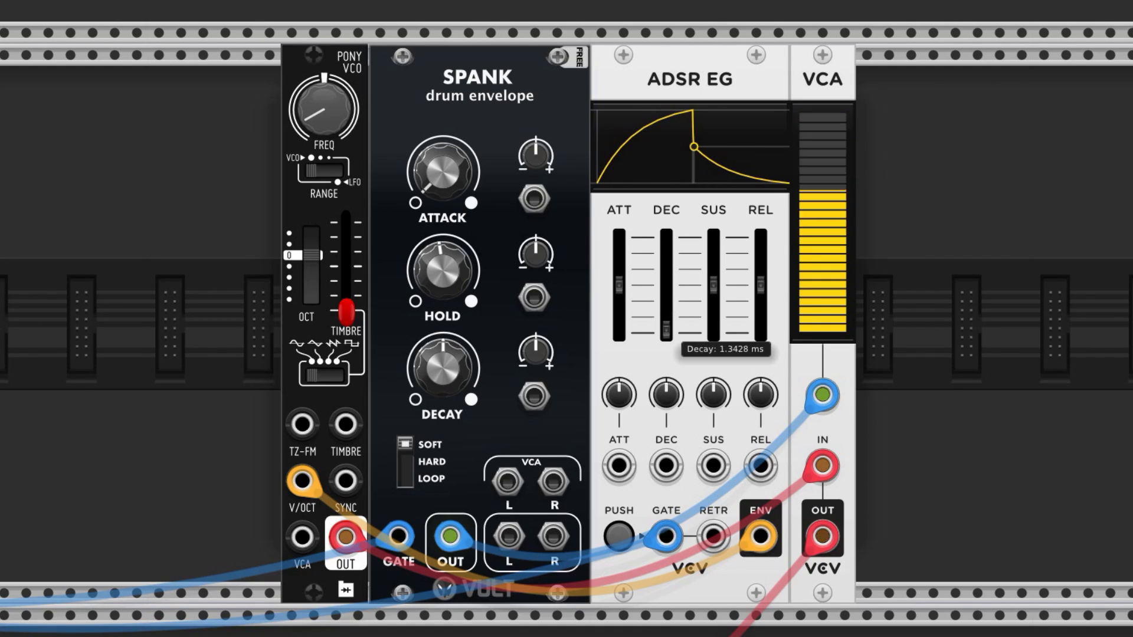
{"action": "left_click_drag", "start_coordinate": [714, 288], "coordinate": [714, 333]}
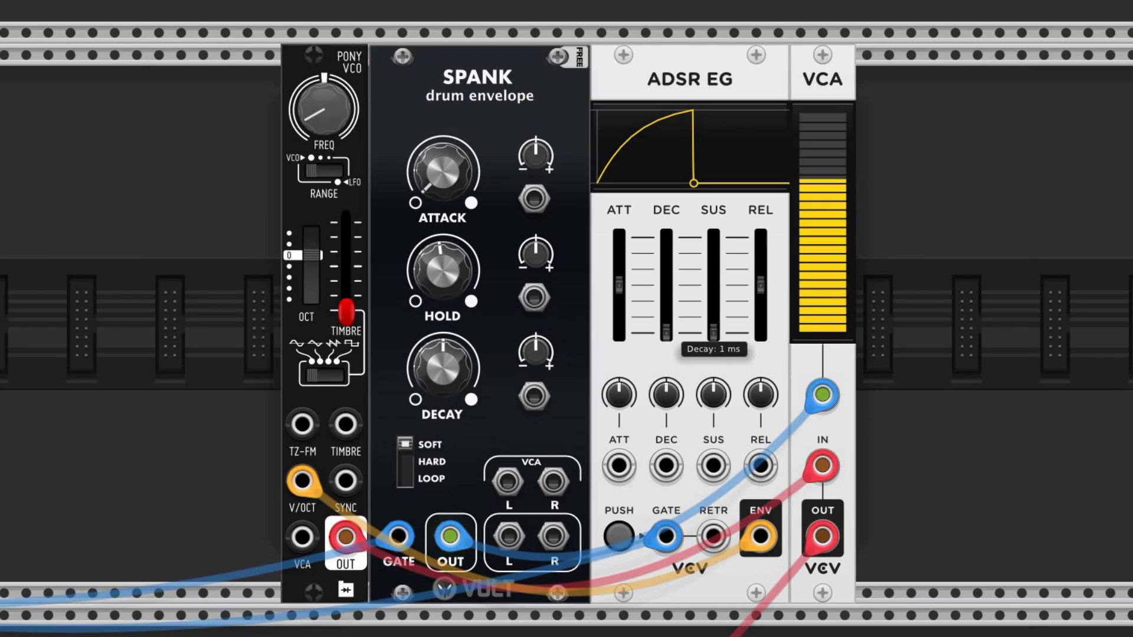
{"action": "mouse_move", "coordinate": [618, 285]}
{"action": "right_click", "coordinate": [618, 293]}
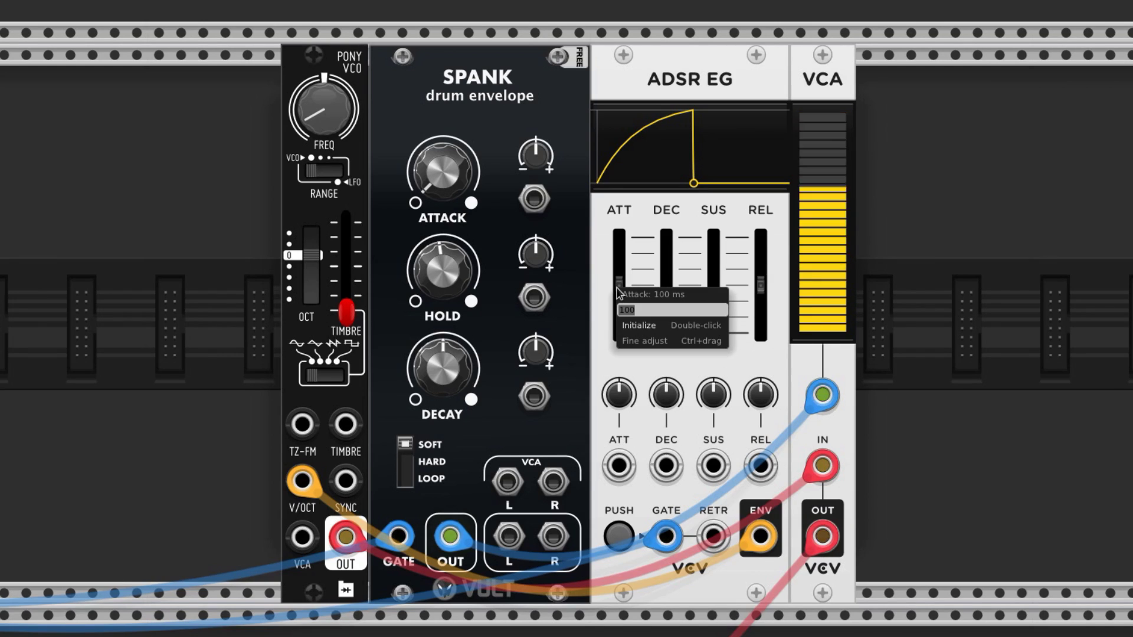
{"action": "type", "text": "3.5"}
{"action": "key", "text": "Return"}
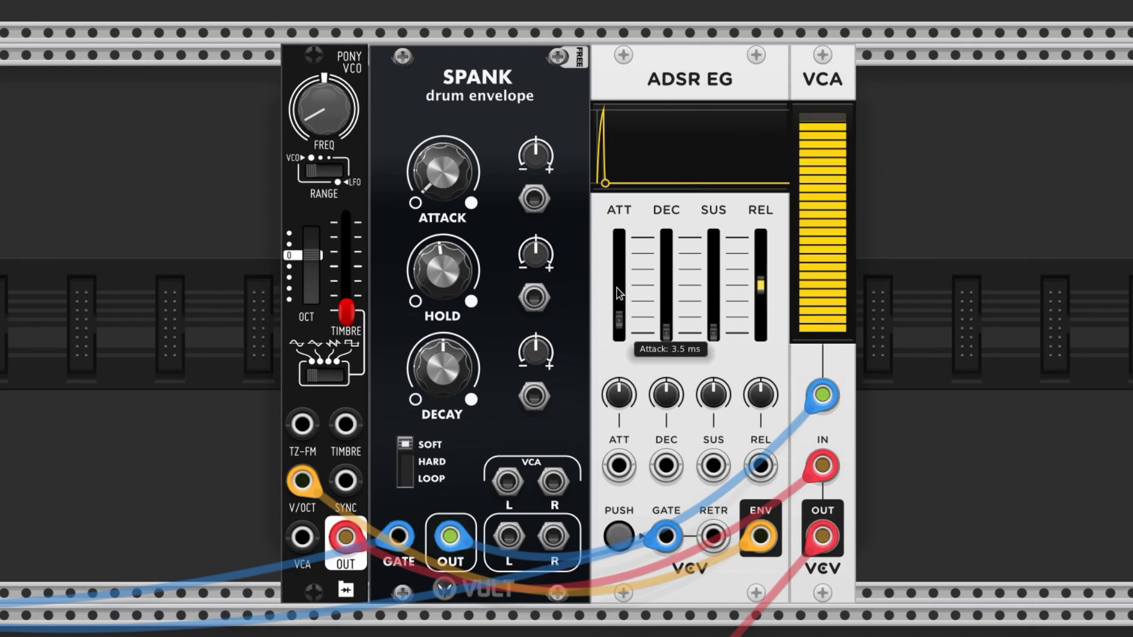
{"action": "right_click", "coordinate": [761, 292]}
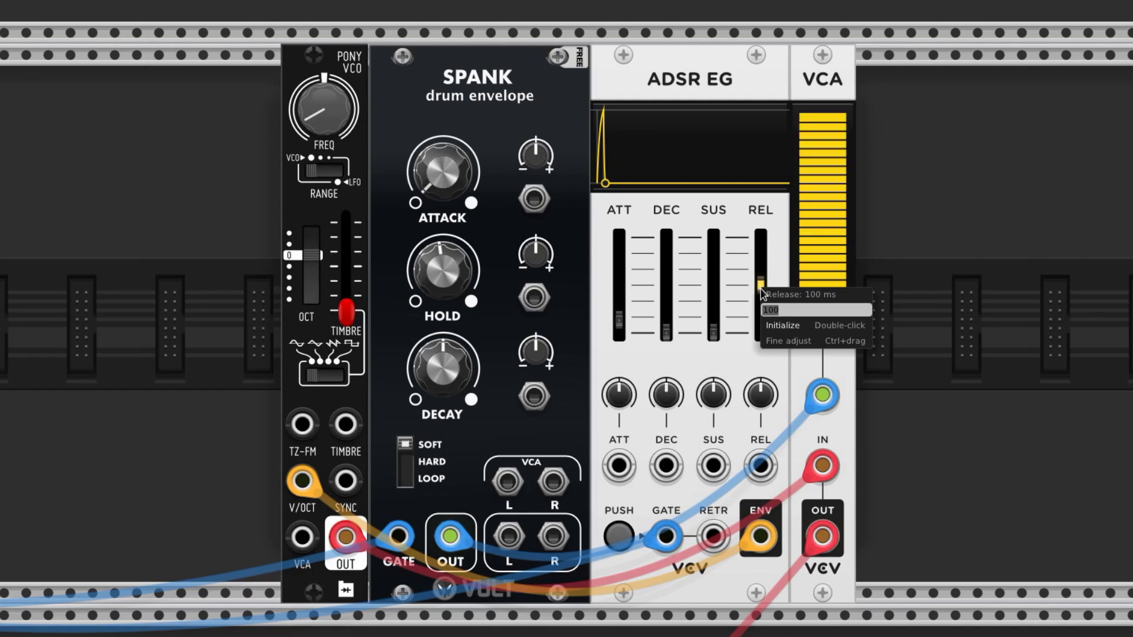
{"action": "type", "text": "12"}
{"action": "key", "text": "Return"}
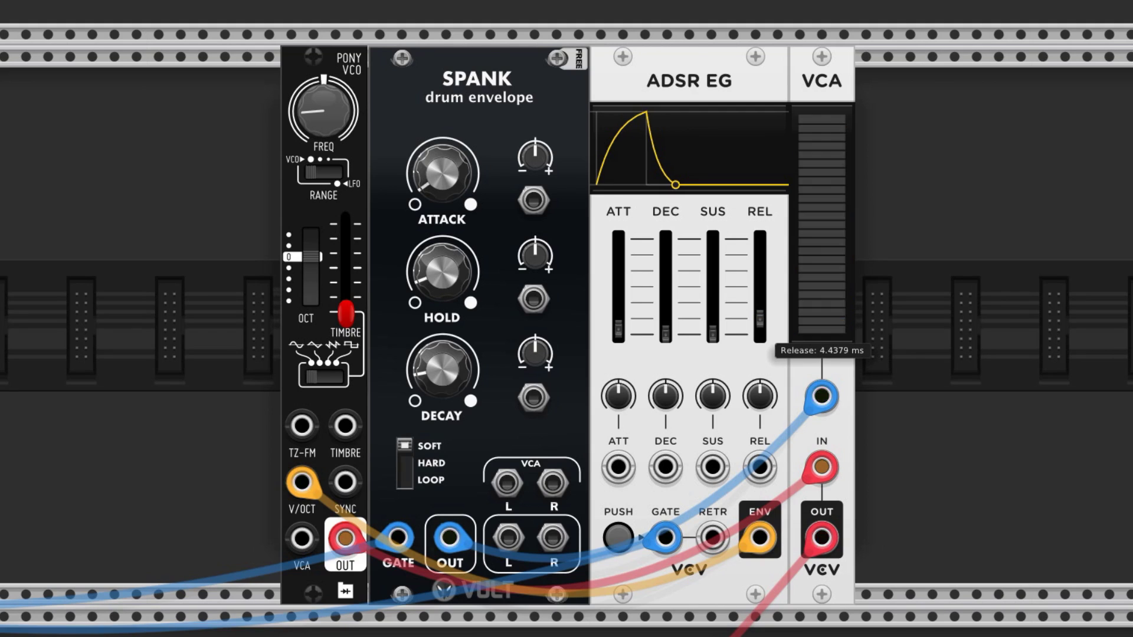
Slightly lengthen the ADSR release and attack, raise SPANK hold, and nudge Pony timbre up.
{"action": "left_click_drag", "start_coordinate": [760, 325], "coordinate": [760, 305]}
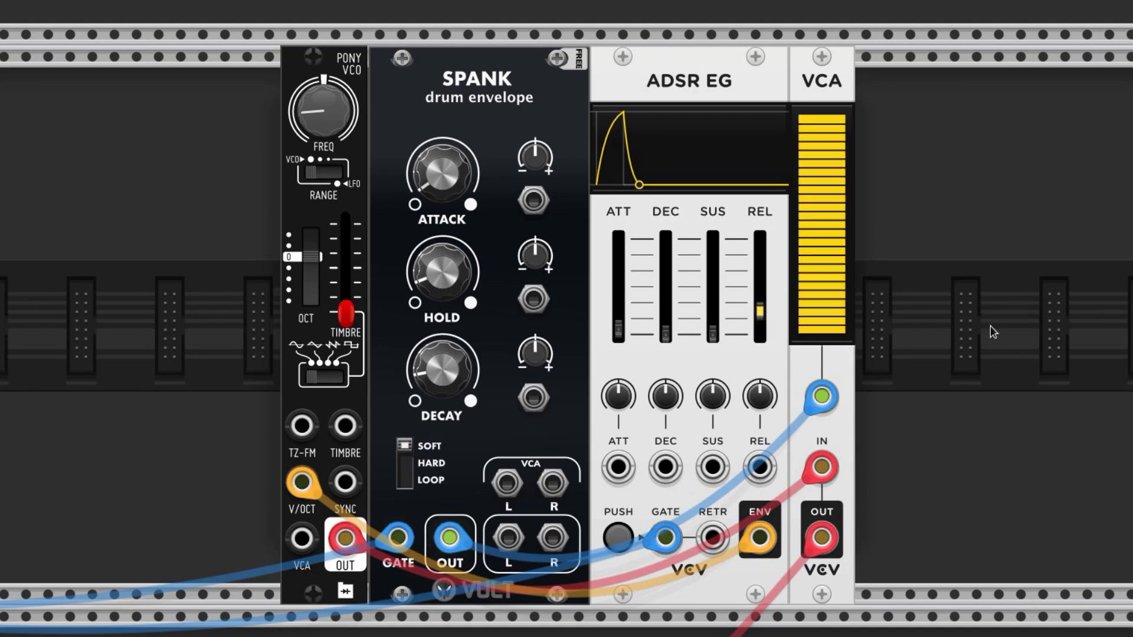
{"action": "mouse_move", "coordinate": [442, 272]}
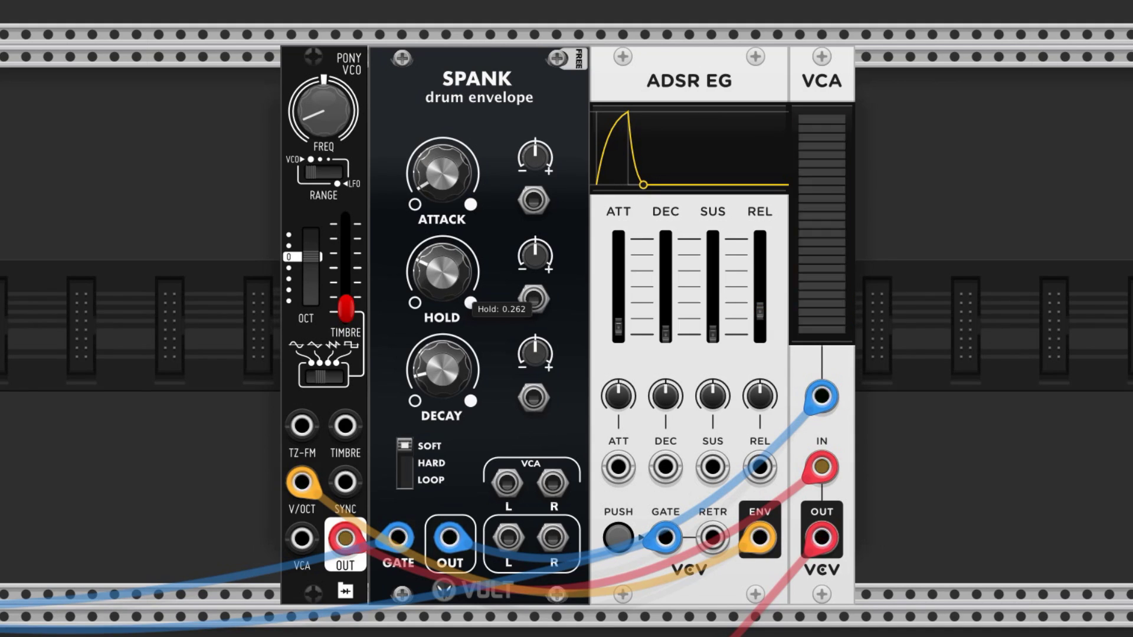
{"action": "left_click_drag", "start_coordinate": [434, 284], "coordinate": [431, 276]}
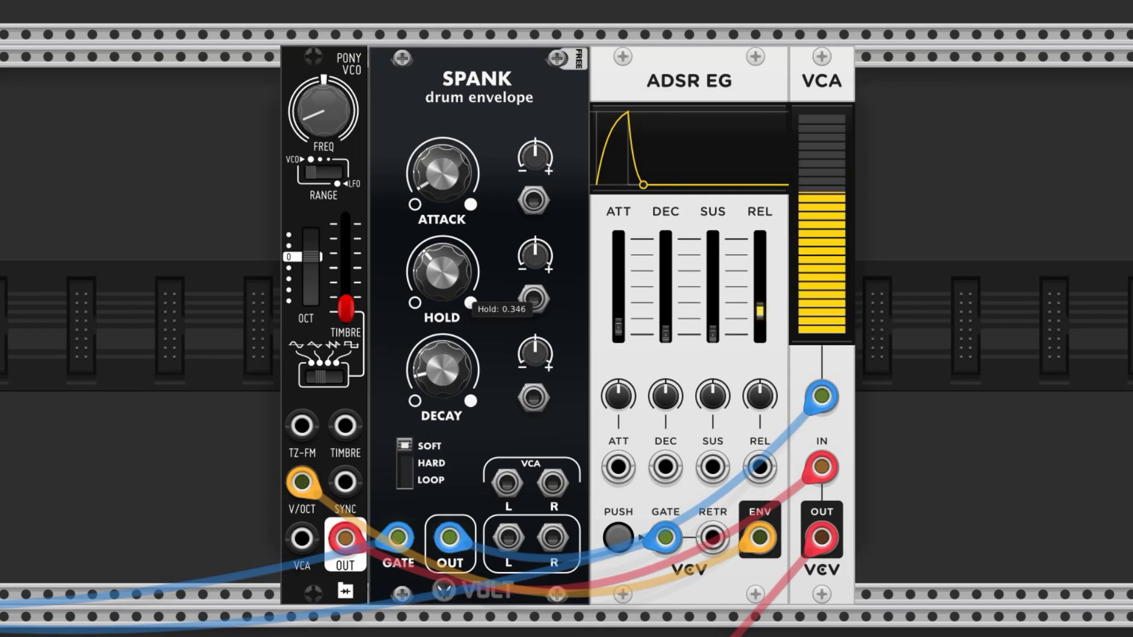
{"action": "left_click_drag", "start_coordinate": [618, 325], "coordinate": [618, 315]}
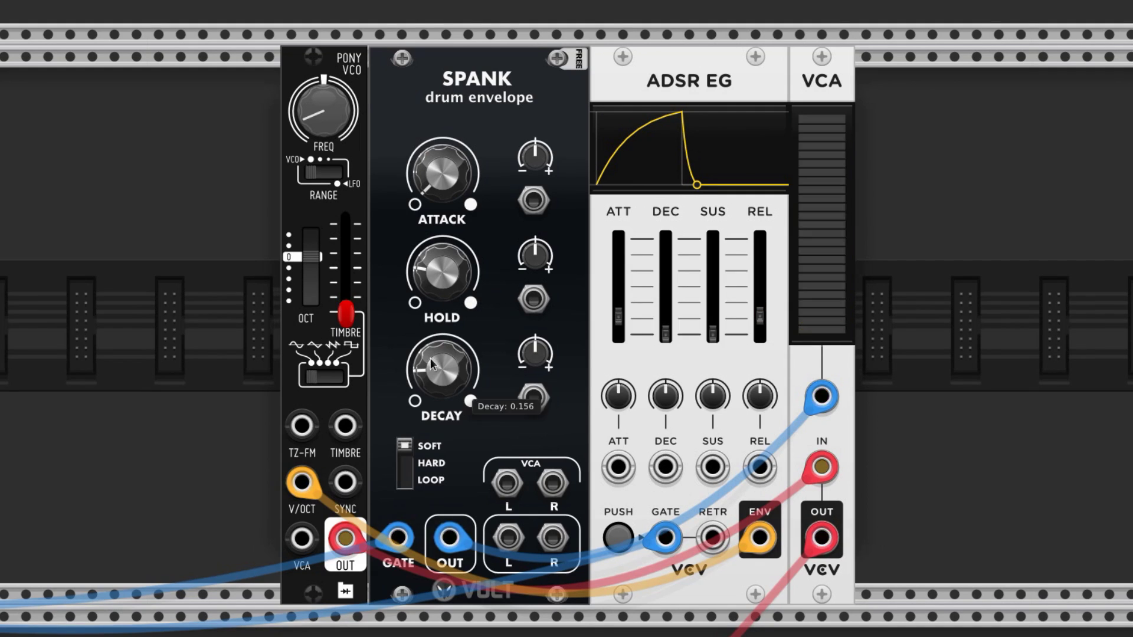
{"action": "left_click_drag", "start_coordinate": [442, 276], "coordinate": [444, 266]}
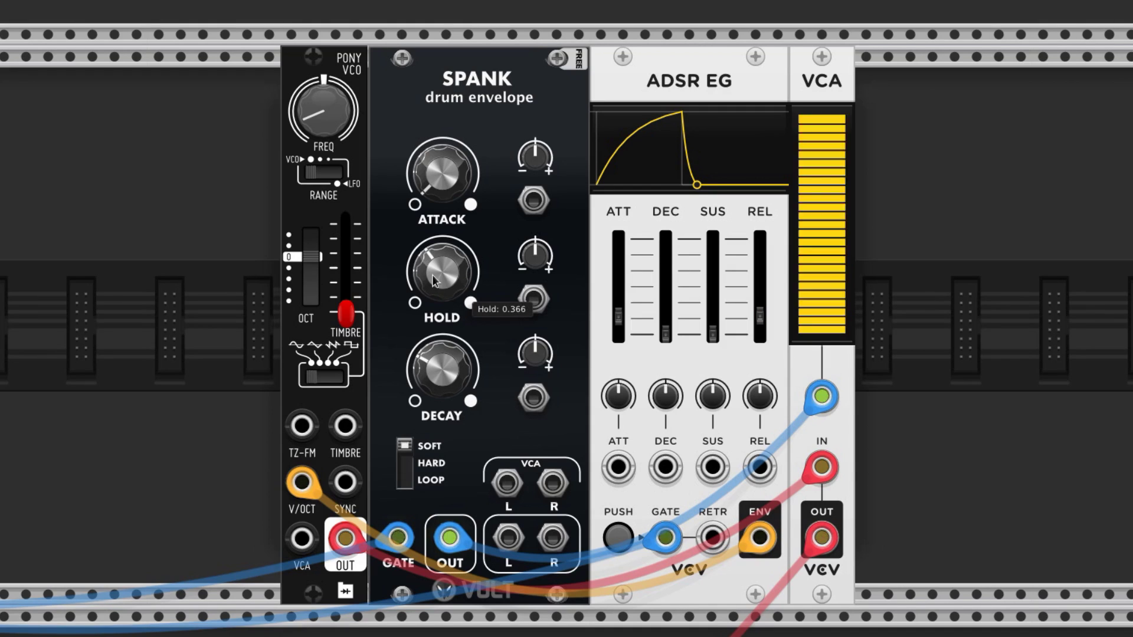
{"action": "left_click_drag", "start_coordinate": [442, 374], "coordinate": [443, 371]}
{"action": "left_click_drag", "start_coordinate": [346, 312], "coordinate": [345, 301]}
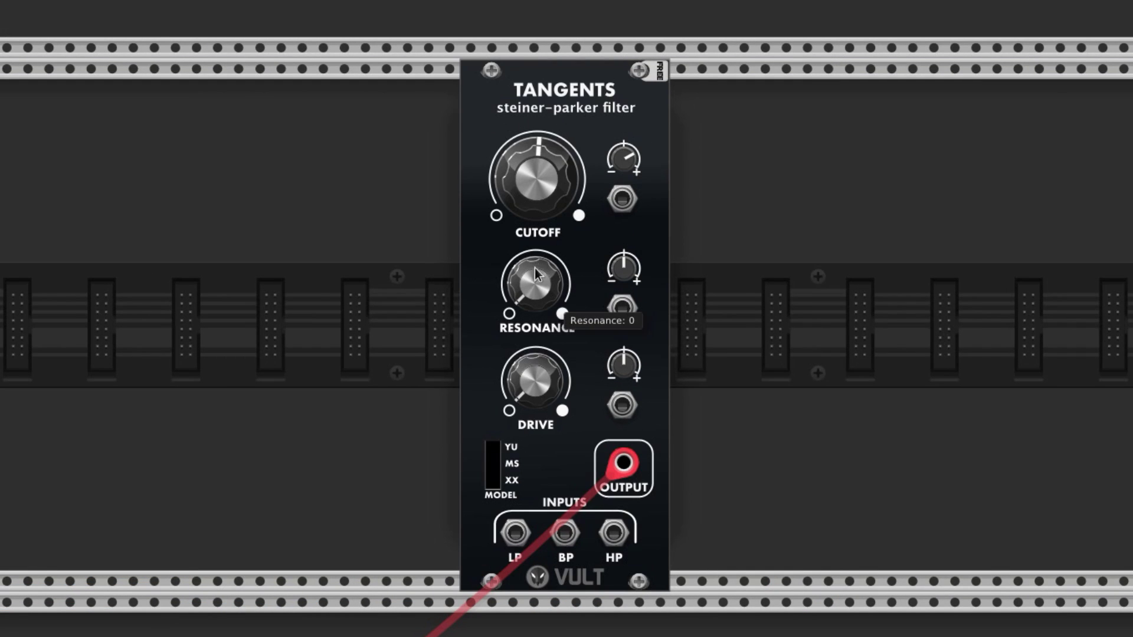
Lower Tangents resonance, route its output to VCA IN, reseat VCA OUT, and cable Spank to VCA CV.
{"action": "left_click_drag", "start_coordinate": [563, 314], "coordinate": [563, 284]}
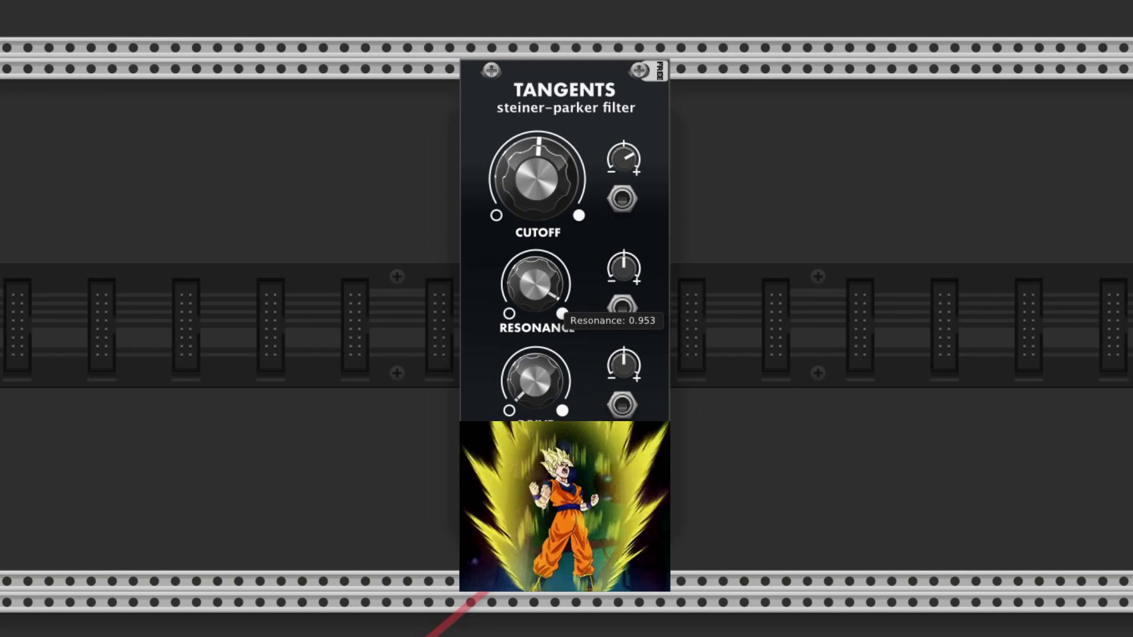
{"action": "left_click_drag", "start_coordinate": [563, 314], "coordinate": [562, 354]}
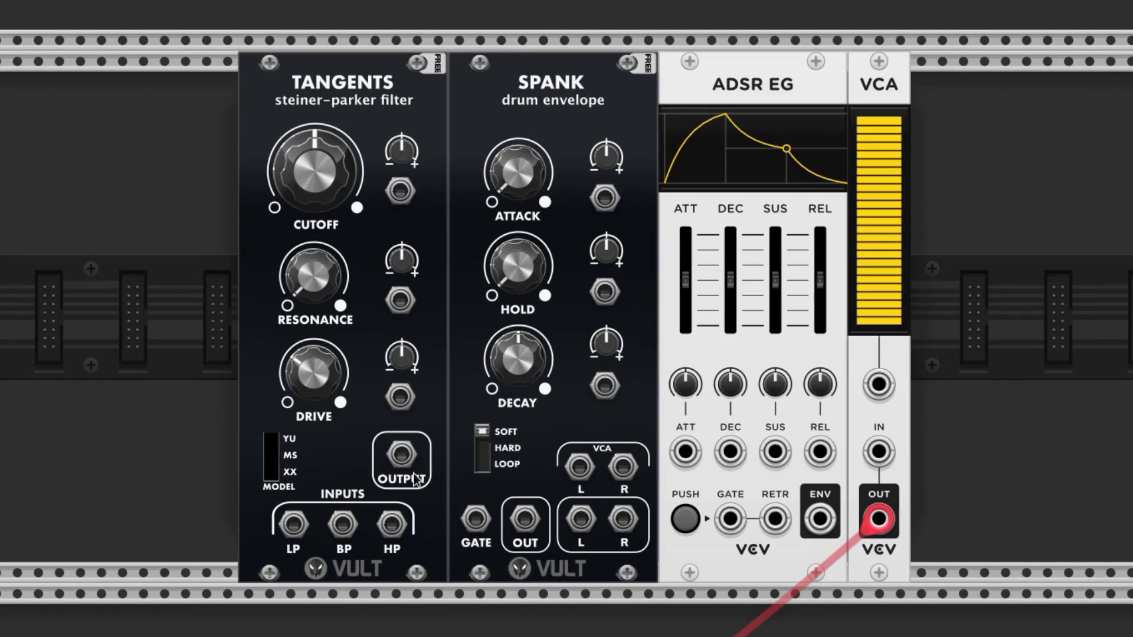
{"action": "left_click_drag", "start_coordinate": [402, 456], "coordinate": [878, 454]}
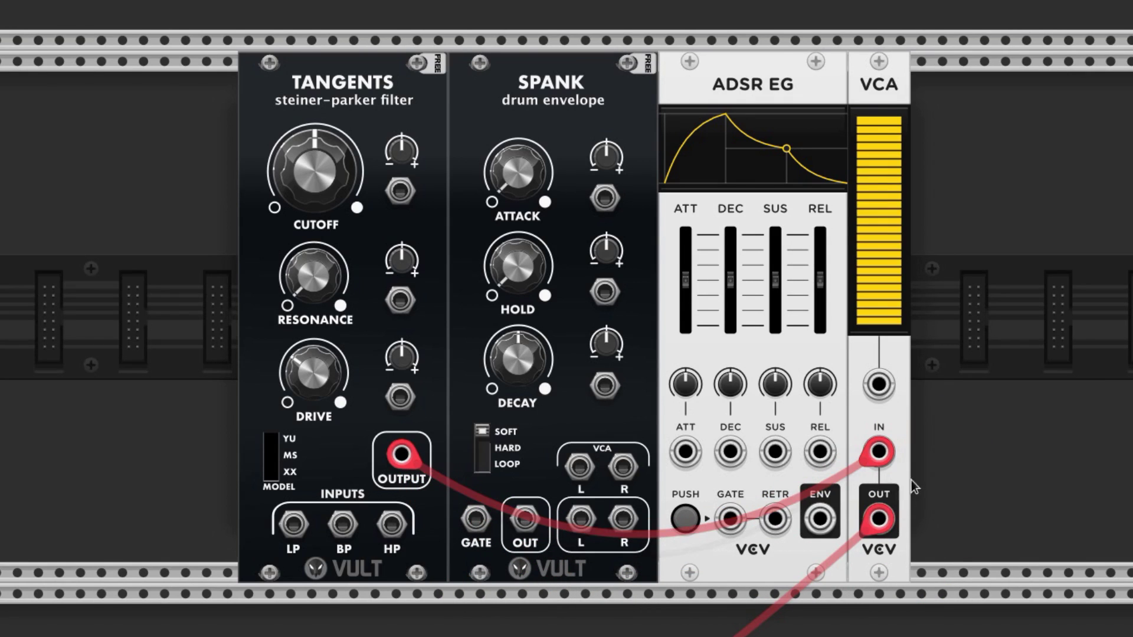
{"action": "left_click_drag", "start_coordinate": [878, 521], "coordinate": [1045, 478]}
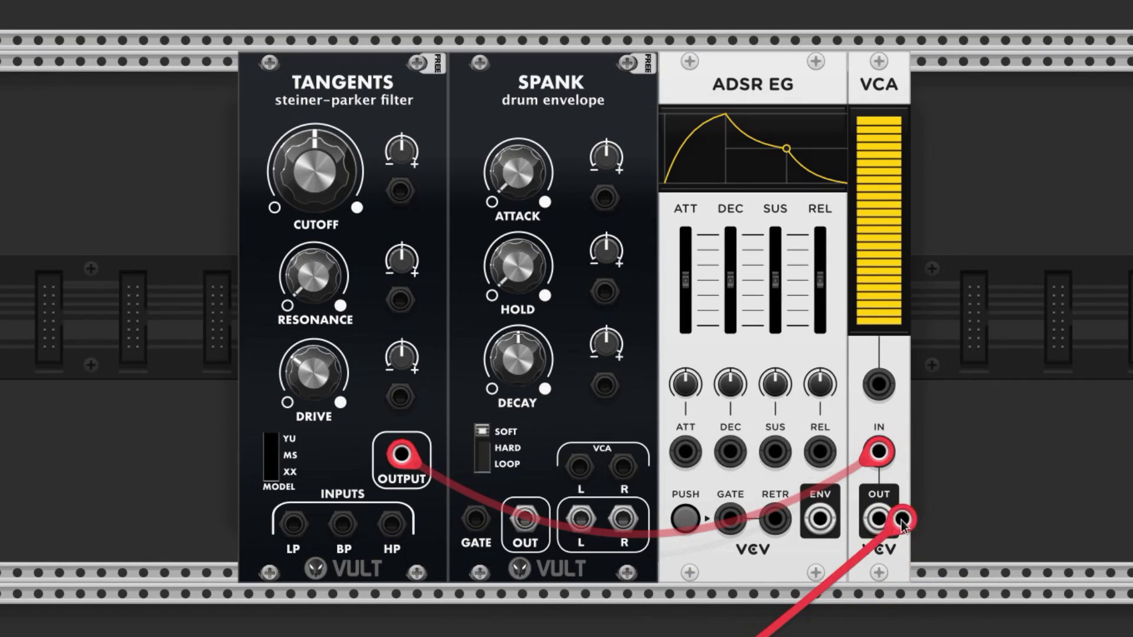
{"action": "left_click_drag", "start_coordinate": [902, 522], "coordinate": [878, 518]}
{"action": "mouse_move", "coordinate": [525, 518]}
{"action": "left_mouse_down"}
{"action": "mouse_move", "coordinate": [1081, 533]}
{"action": "mouse_move", "coordinate": [879, 384]}
{"action": "left_mouse_up"}
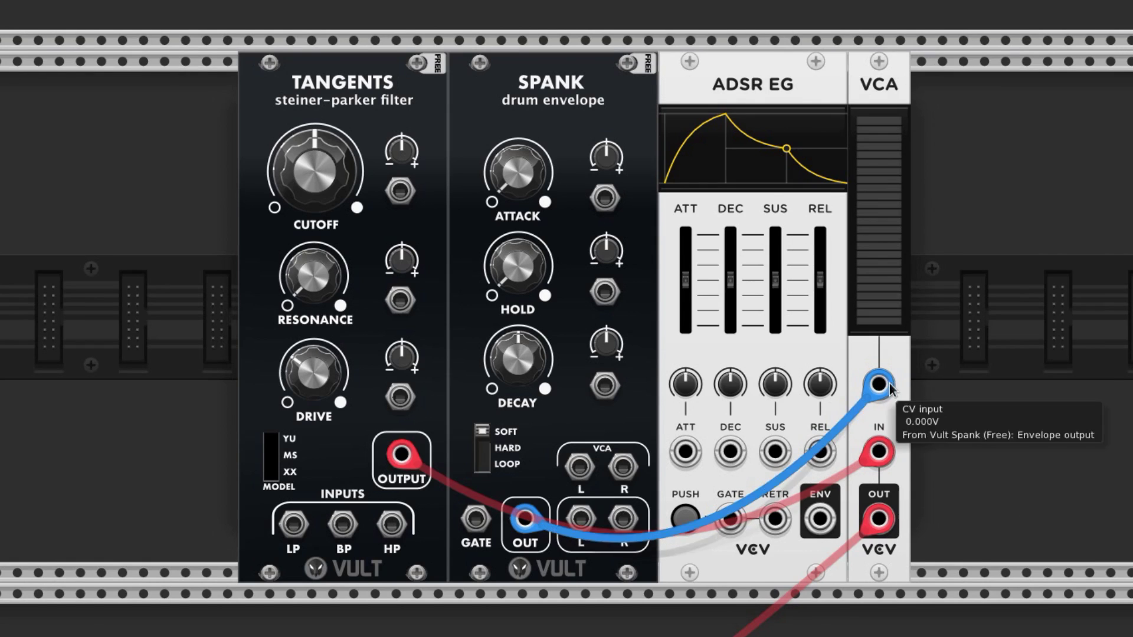
{"action": "scroll", "coordinate": [545, 224], "scroll_direction": "up", "scroll_amount": 5, "text": "ctrl"}
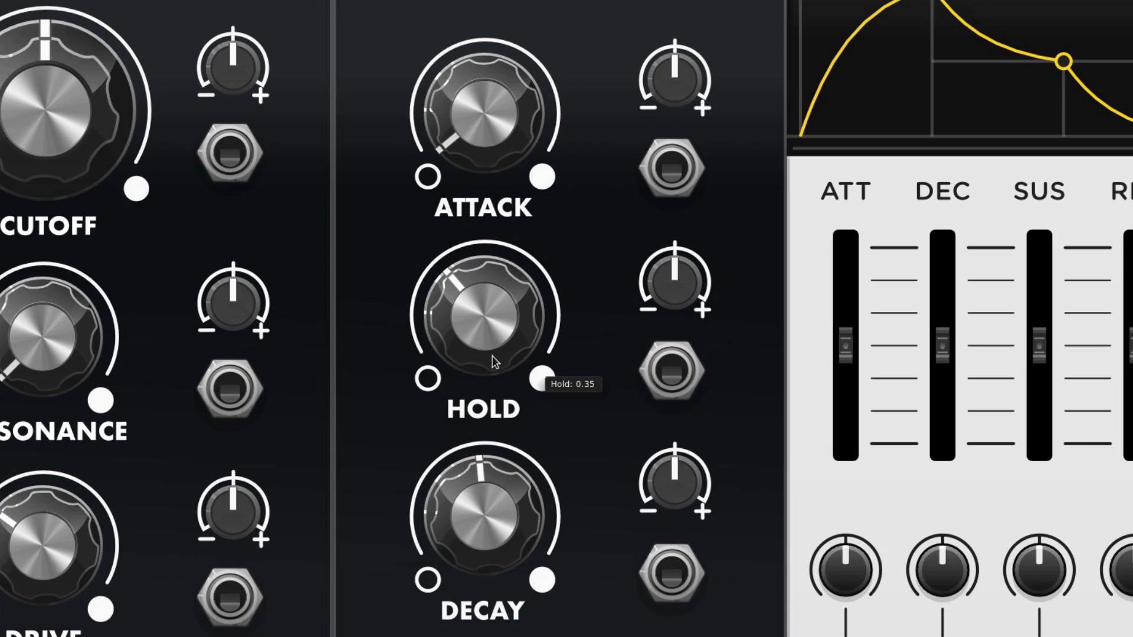
{"action": "mouse_move", "coordinate": [518, 363]}
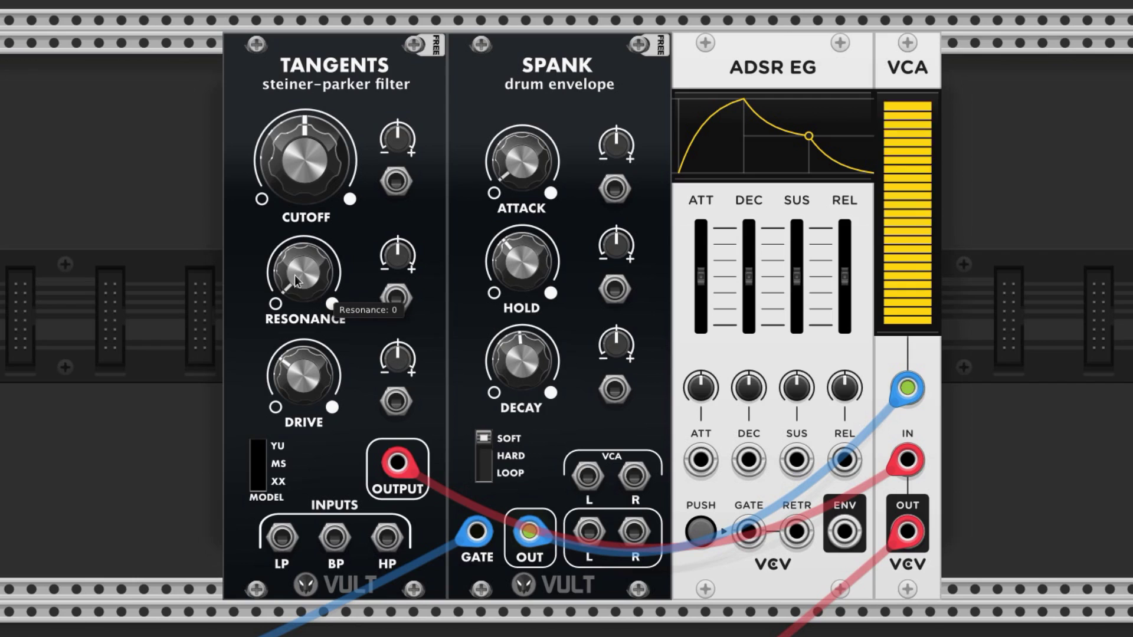
Raise the Tangents resonance and lower its cutoff to about 0.1.
{"action": "left_click_drag", "start_coordinate": [304, 274], "coordinate": [304, 221]}
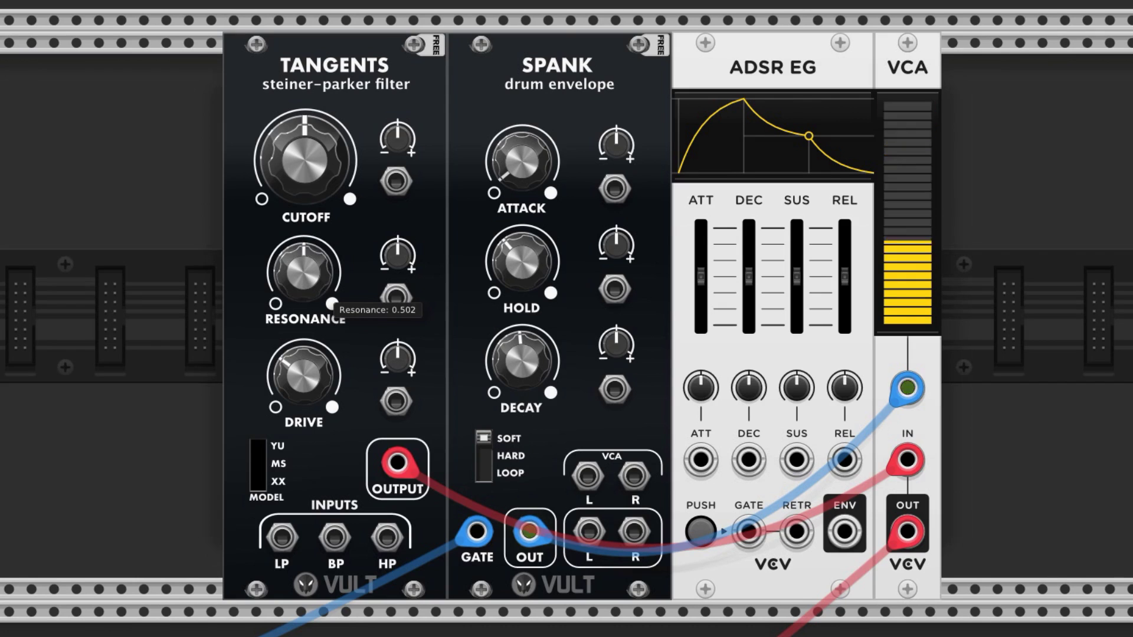
{"action": "left_click_drag", "start_coordinate": [305, 274], "coordinate": [306, 257]}
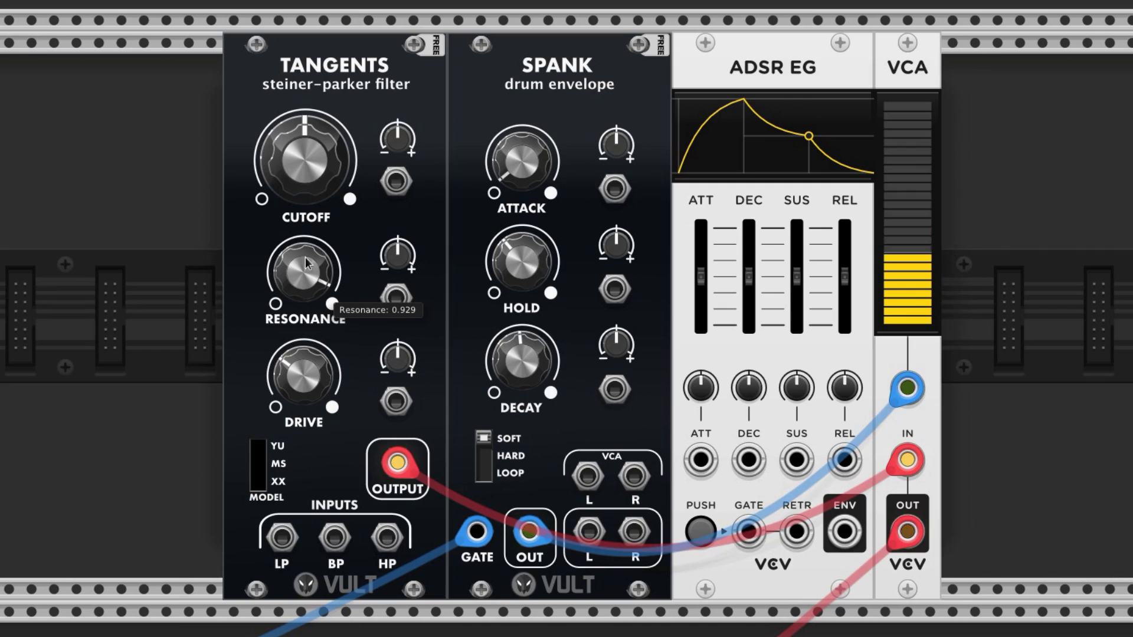
{"action": "left_click_drag", "start_coordinate": [305, 159], "coordinate": [306, 230]}
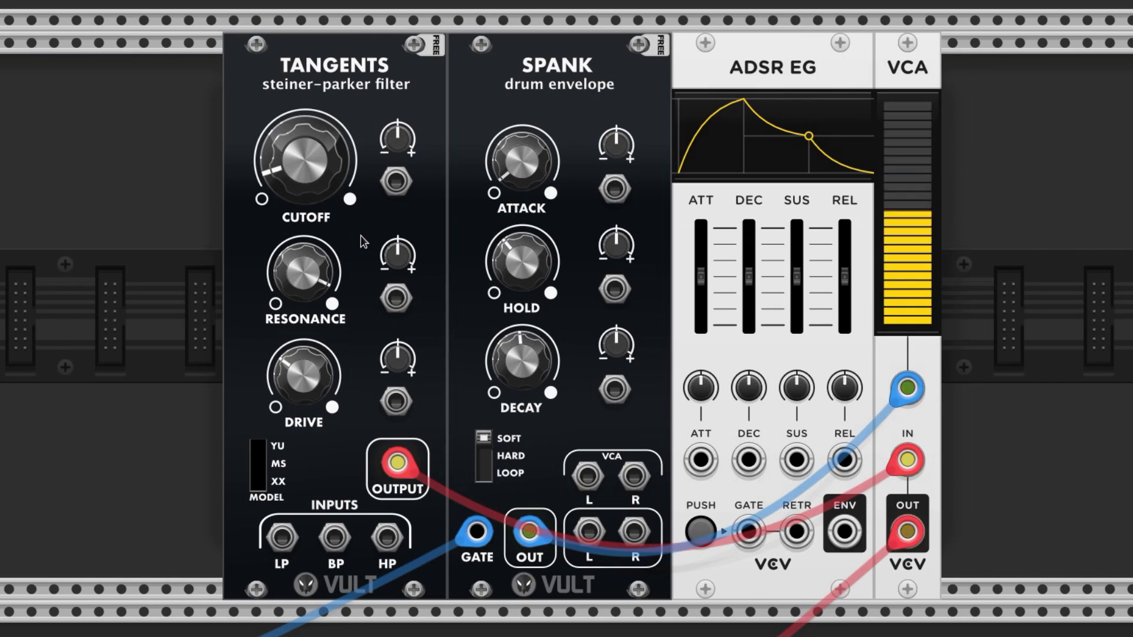
Cable Spank's gate to the ADSR GATE and ADSR ENV to Tangents cutoff, modulation 0.44.
{"action": "left_click_drag", "start_coordinate": [475, 531], "coordinate": [747, 531]}
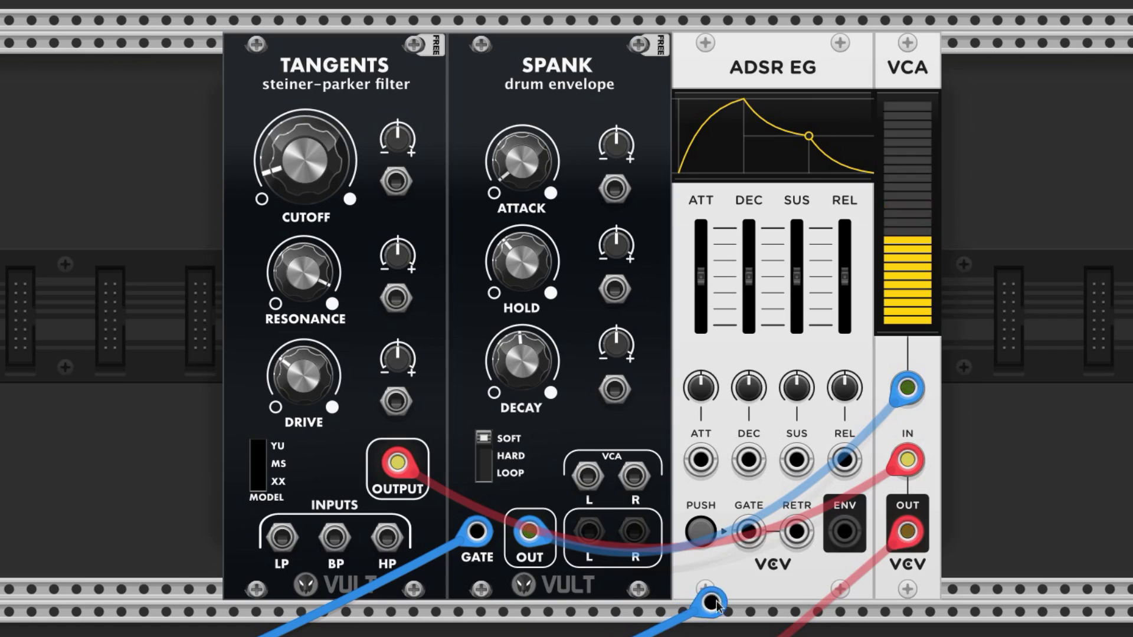
{"action": "left_click_drag", "start_coordinate": [844, 531], "coordinate": [396, 182]}
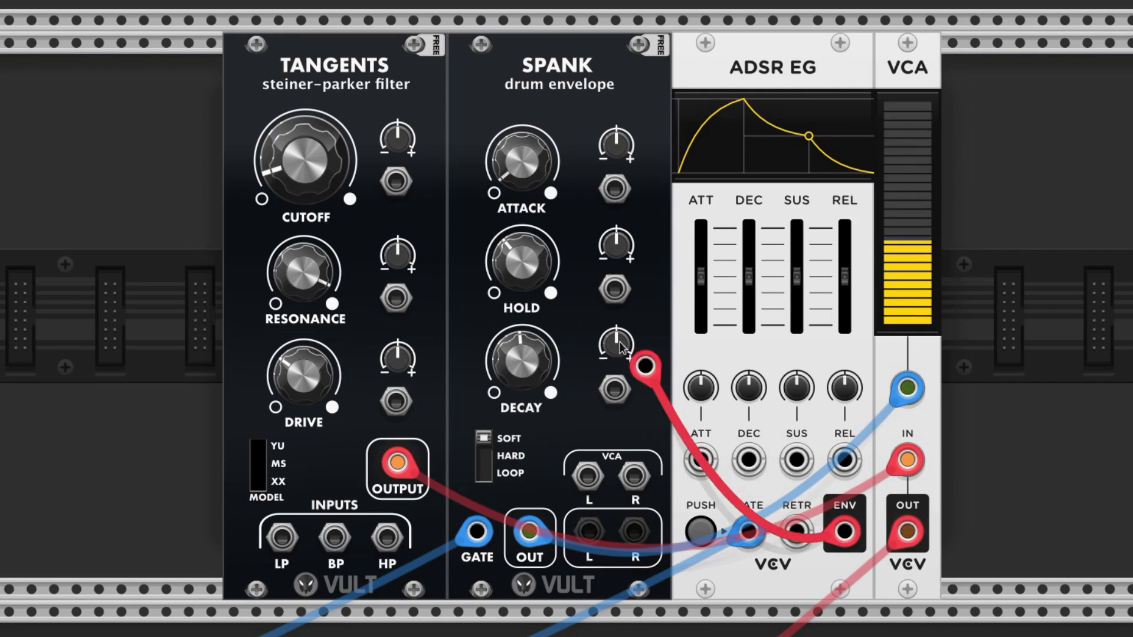
{"action": "left_click", "coordinate": [396, 182], "text": "ctrl"}
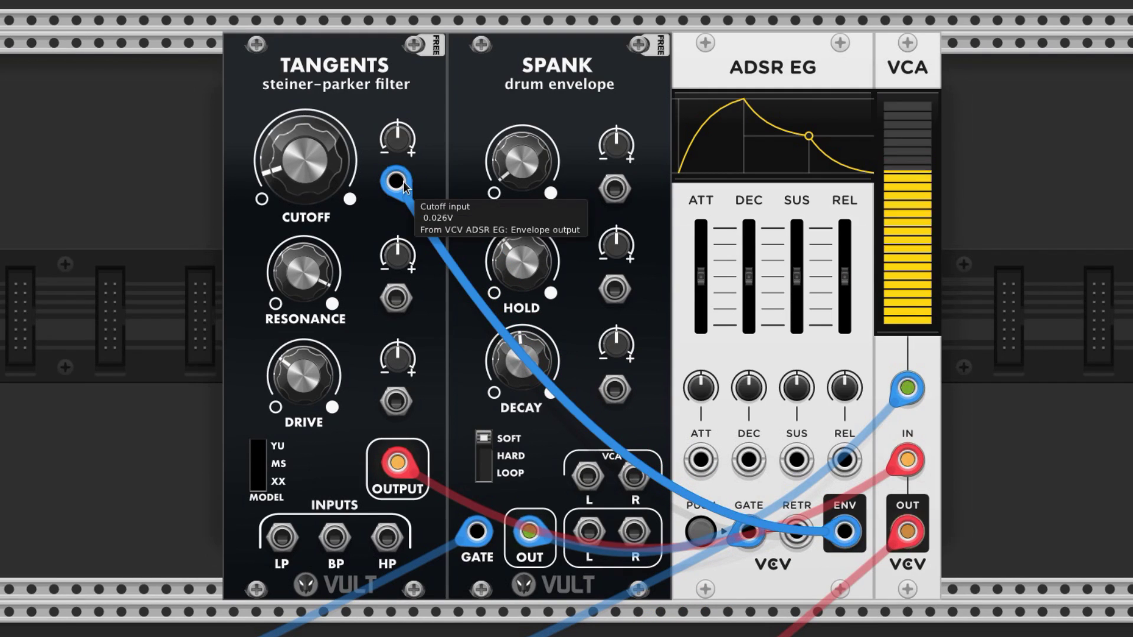
{"action": "right_click", "coordinate": [403, 147]}
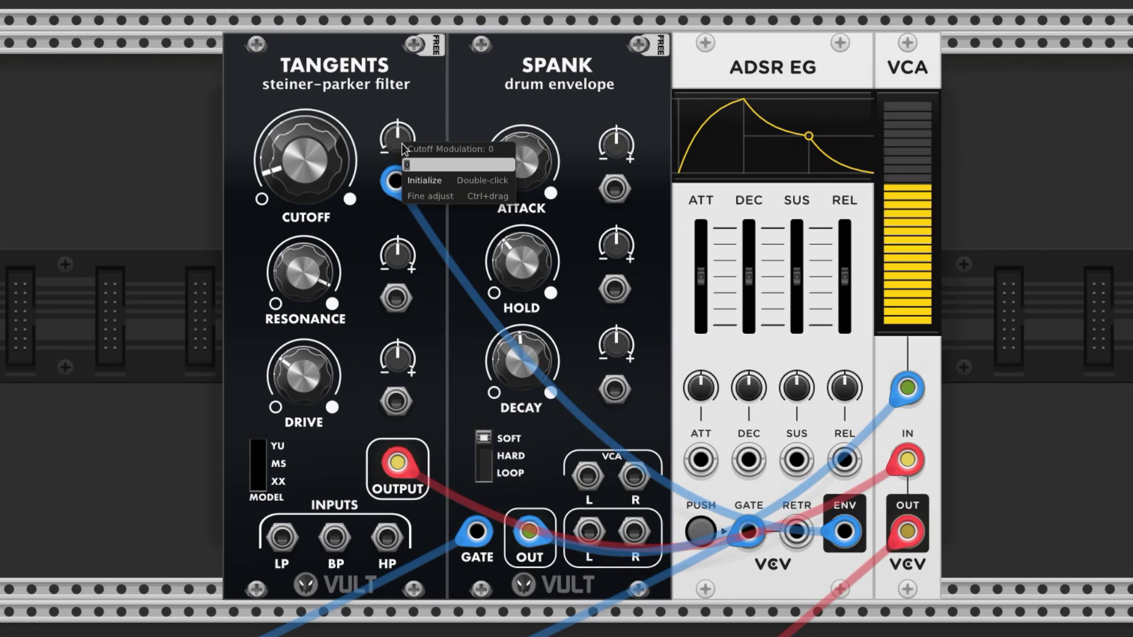
{"action": "type", "text": "44"}
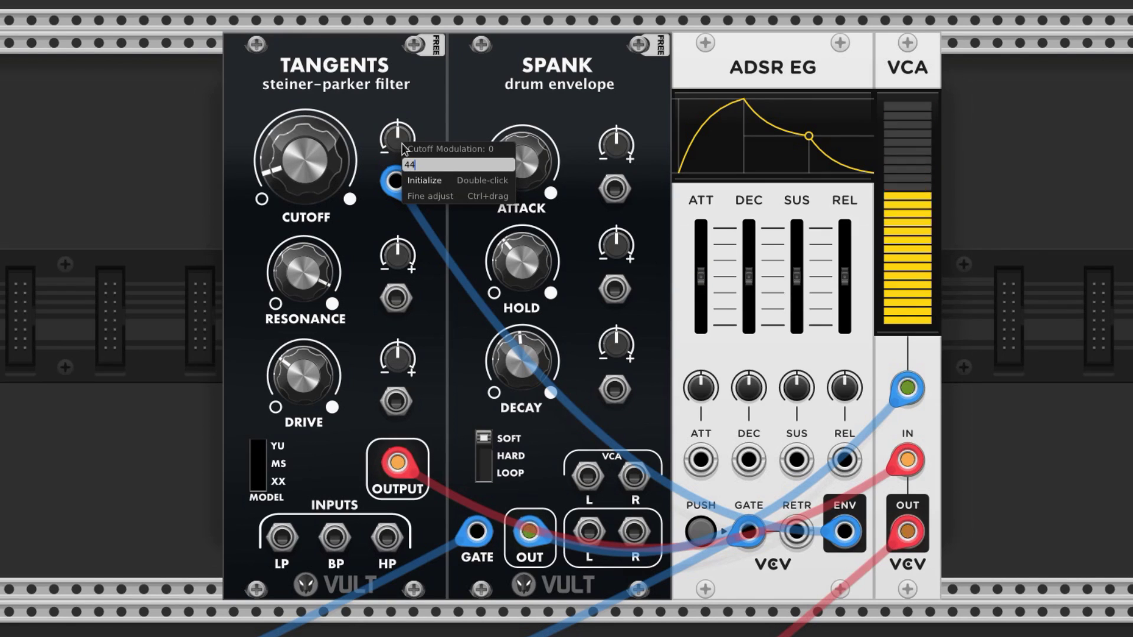
{"action": "key", "text": "BackSpace"}
{"action": "key", "text": "BackSpace"}
{"action": "type", "text": "0"}
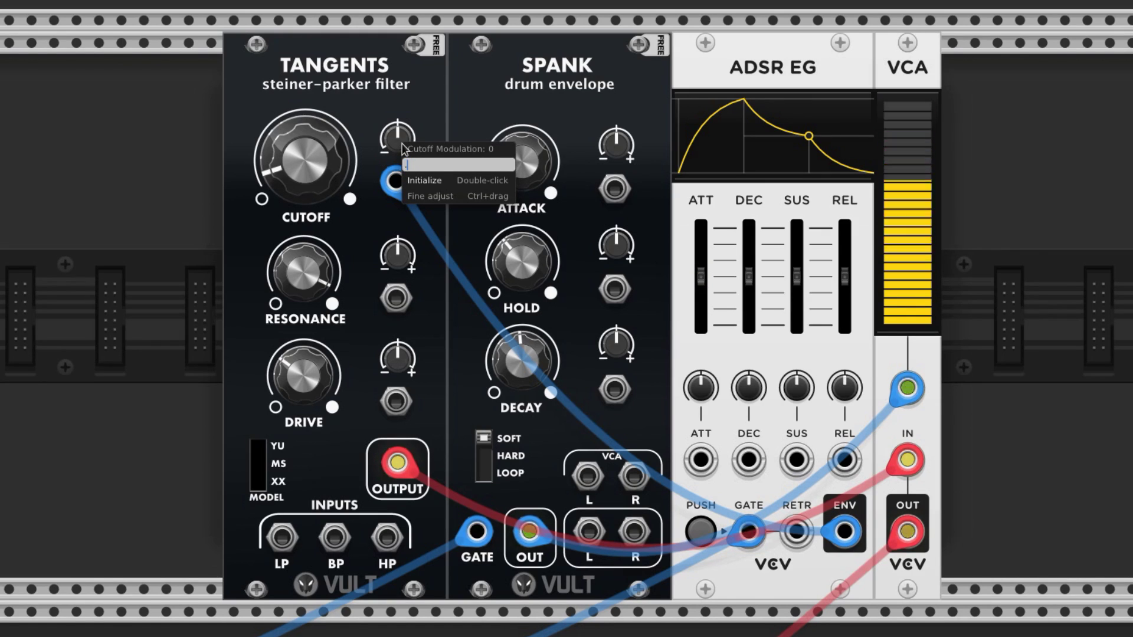
{"action": "type", "text": ".44"}
{"action": "key", "text": "Return"}
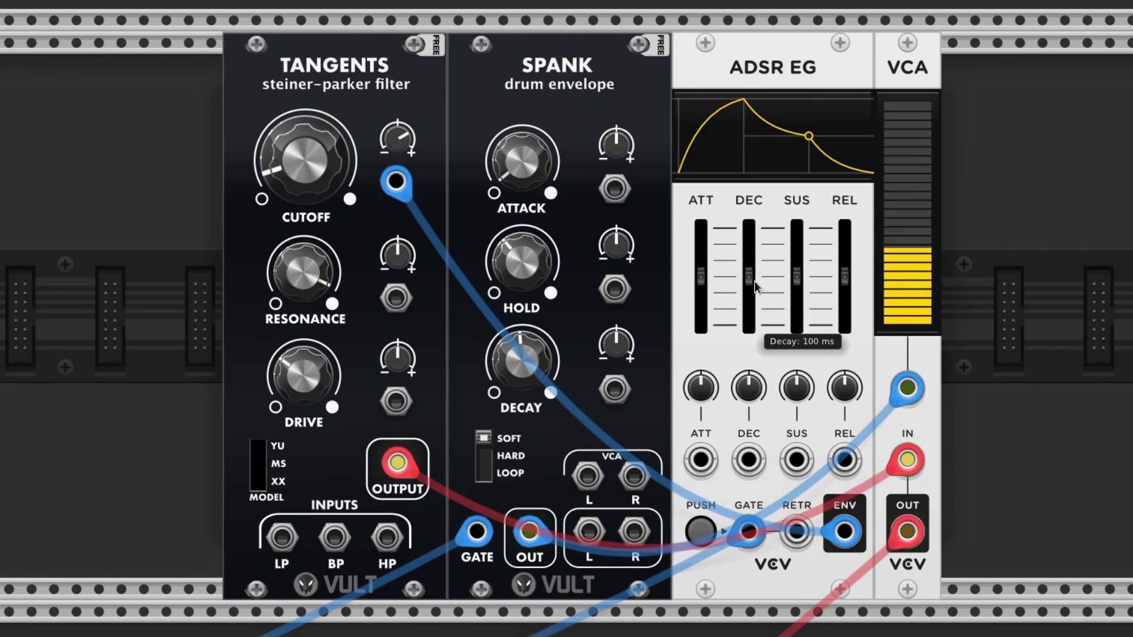
Set the ADSR attack to zero, decay and sustain to minimum, and release to 13 ms.
{"action": "left_click_drag", "start_coordinate": [749, 274], "coordinate": [750, 325]}
{"action": "left_click_drag", "start_coordinate": [795, 279], "coordinate": [795, 329]}
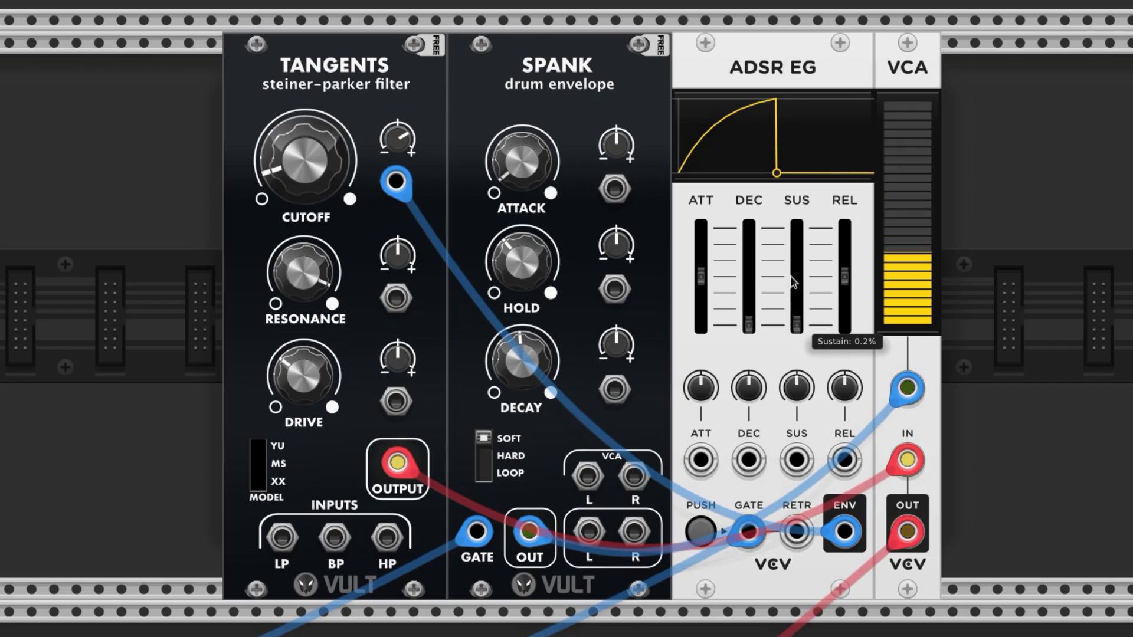
{"action": "right_click", "coordinate": [698, 273]}
{"action": "type", "text": "0"}
{"action": "key", "text": "Return"}
{"action": "right_click", "coordinate": [847, 277]}
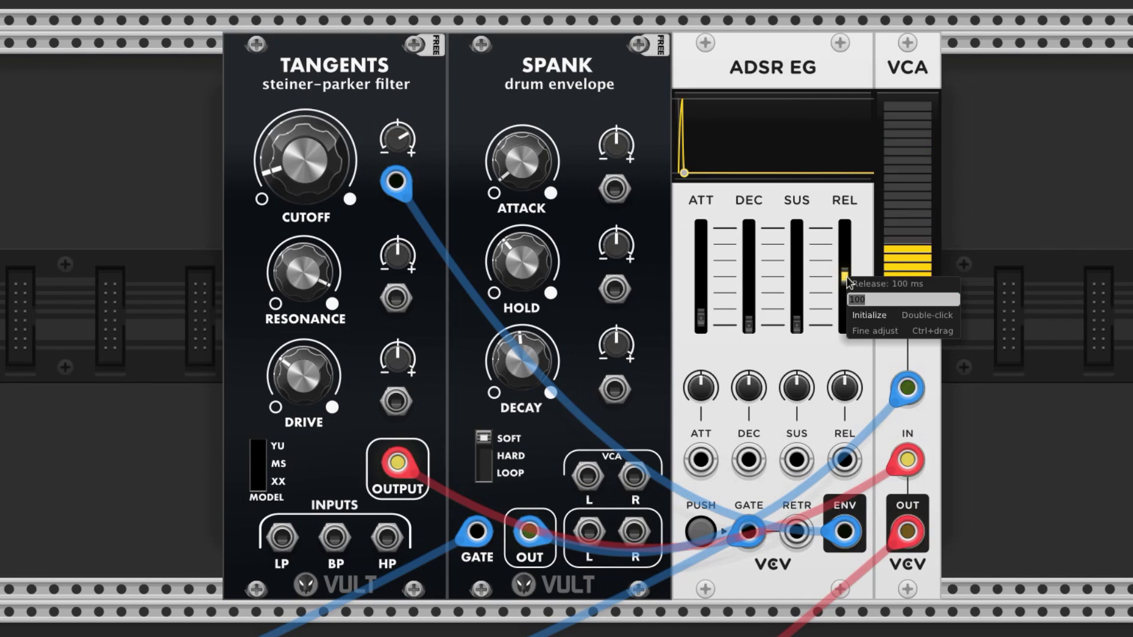
{"action": "type", "text": "13"}
{"action": "key", "text": "Return"}
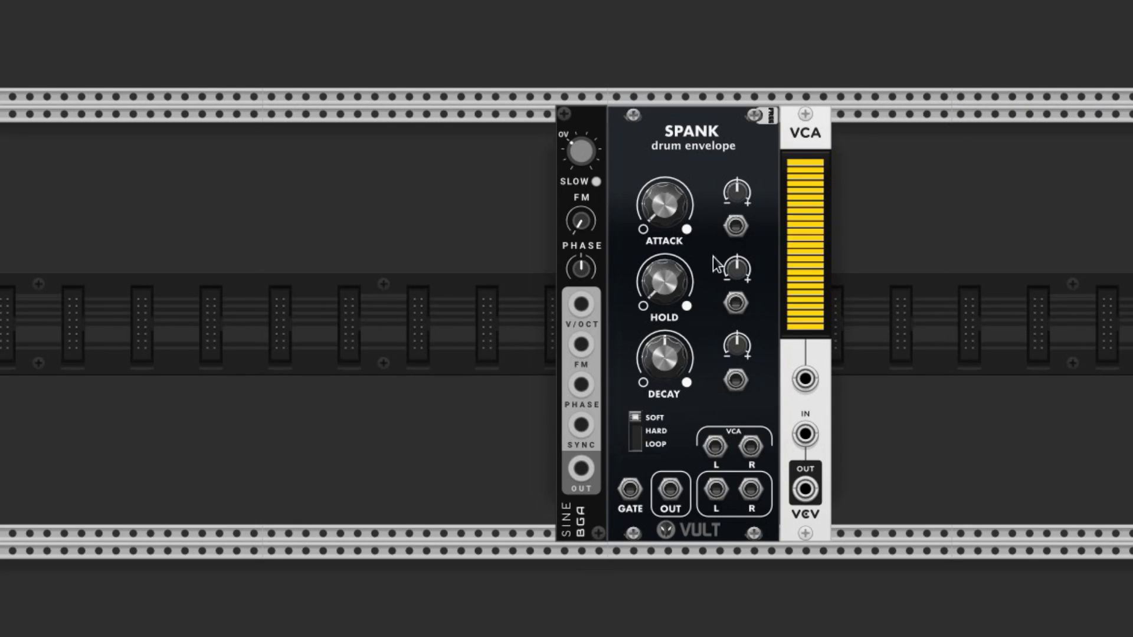
Paste the NOIS, LVCF, SPANK and VCA group, add a Befaco Mixer, and cable its -OUT.
{"action": "key", "text": "ctrl+v"}
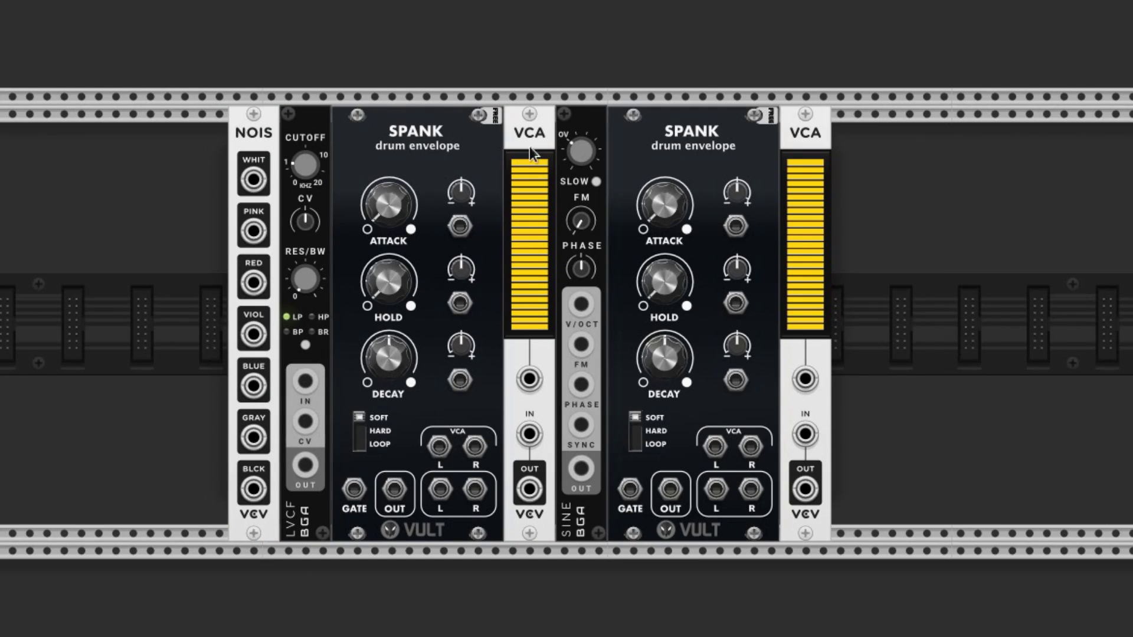
{"action": "left_click_drag", "start_coordinate": [968, 266], "coordinate": [874, 265]}
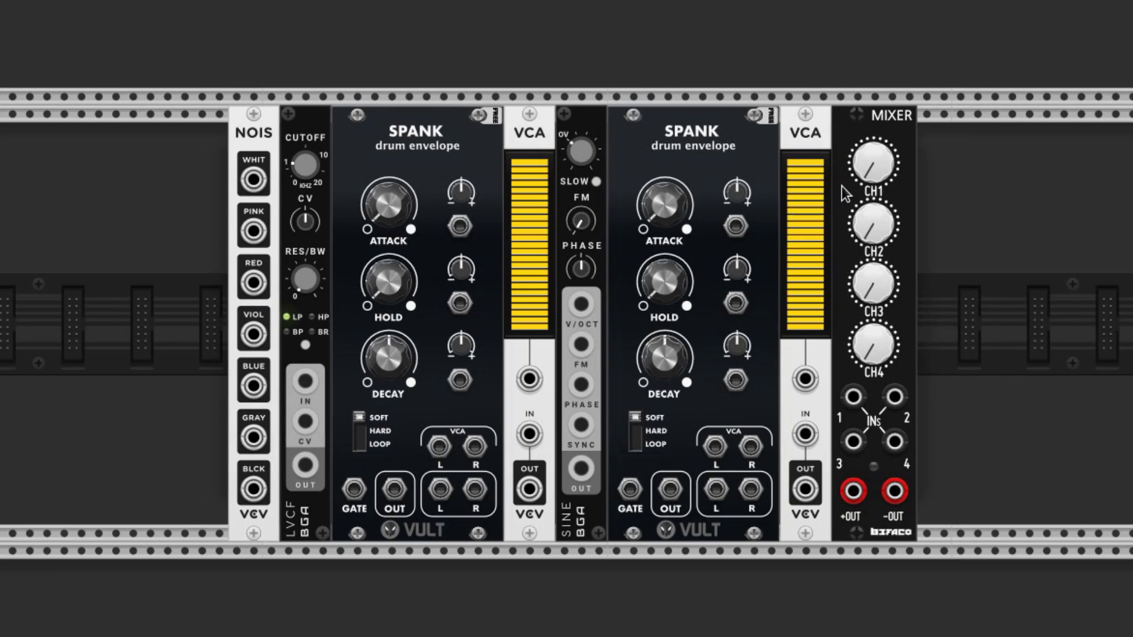
{"action": "left_click_drag", "start_coordinate": [894, 491], "coordinate": [805, 566]}
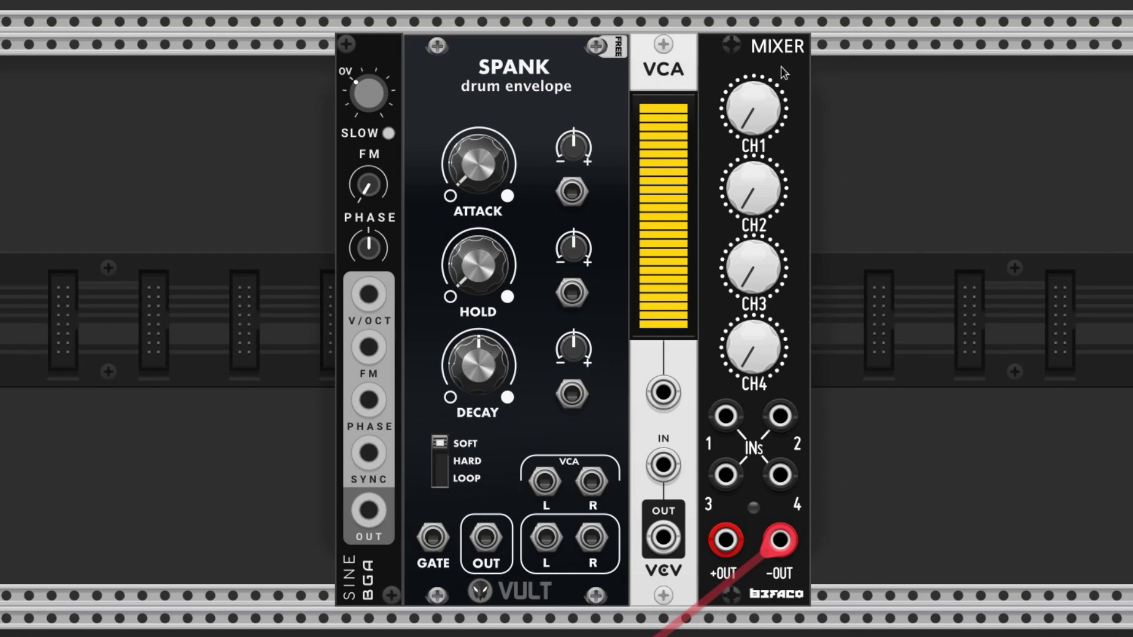
Cable Spank OUT to VCA CV, SINE OUT to VCA IN, and VCA OUT to mixer input 1.
{"action": "left_click_drag", "start_coordinate": [781, 73], "coordinate": [727, 71]}
{"action": "left_click_drag", "start_coordinate": [485, 538], "coordinate": [666, 393]}
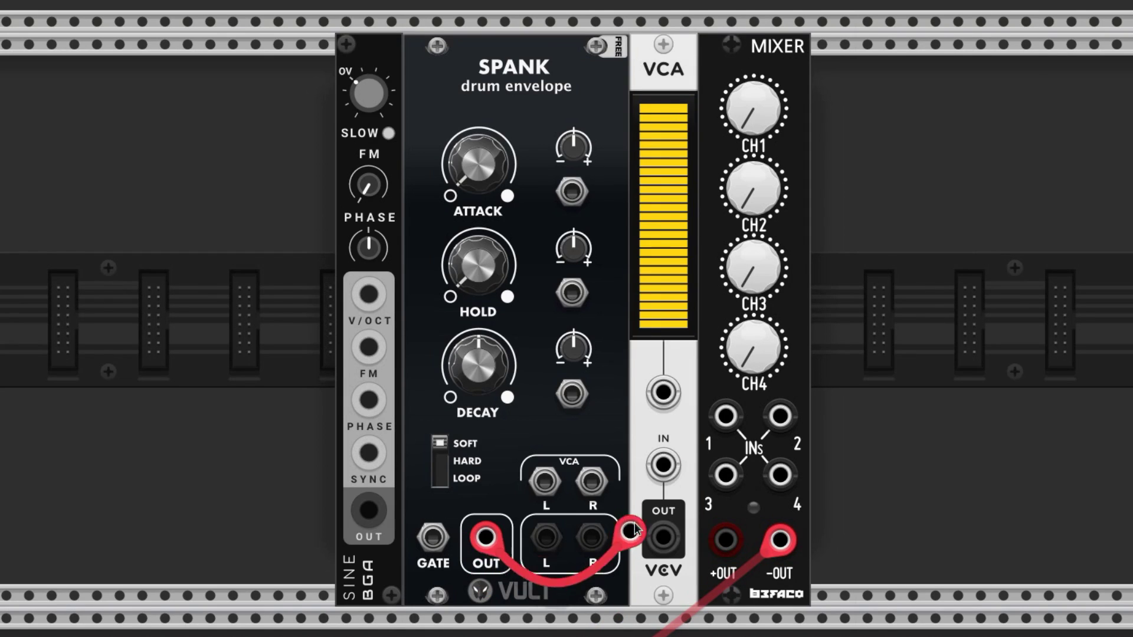
{"action": "left_click", "coordinate": [669, 399]}
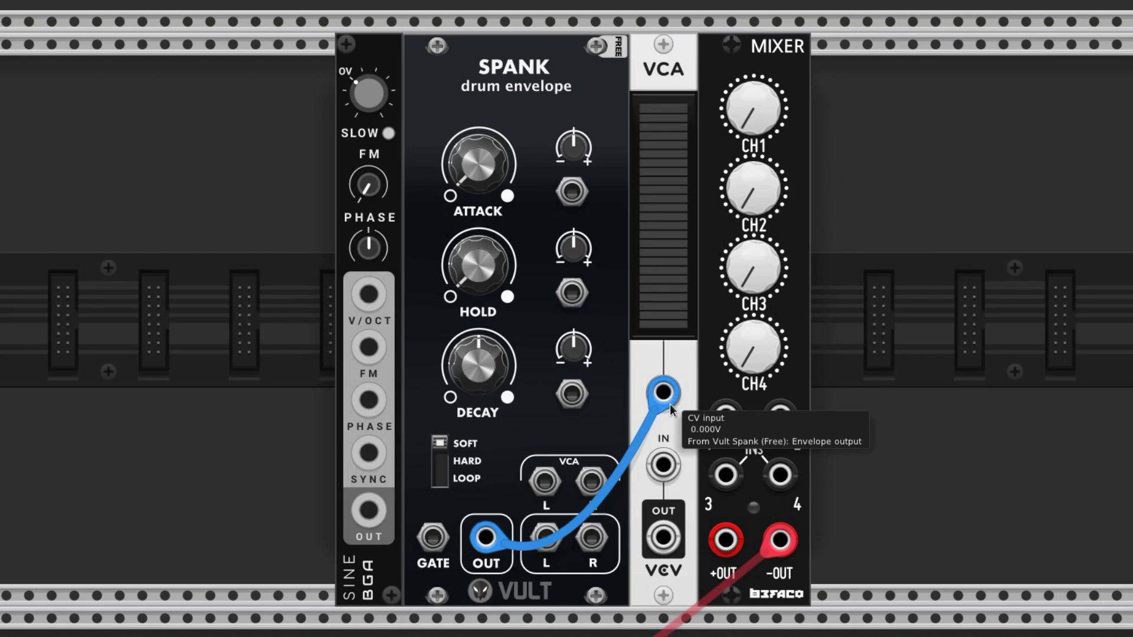
{"action": "mouse_move", "coordinate": [369, 510]}
{"action": "left_mouse_down"}
{"action": "mouse_move", "coordinate": [653, 494]}
{"action": "mouse_move", "coordinate": [663, 464]}
{"action": "left_mouse_up"}
{"action": "left_click", "coordinate": [662, 465]}
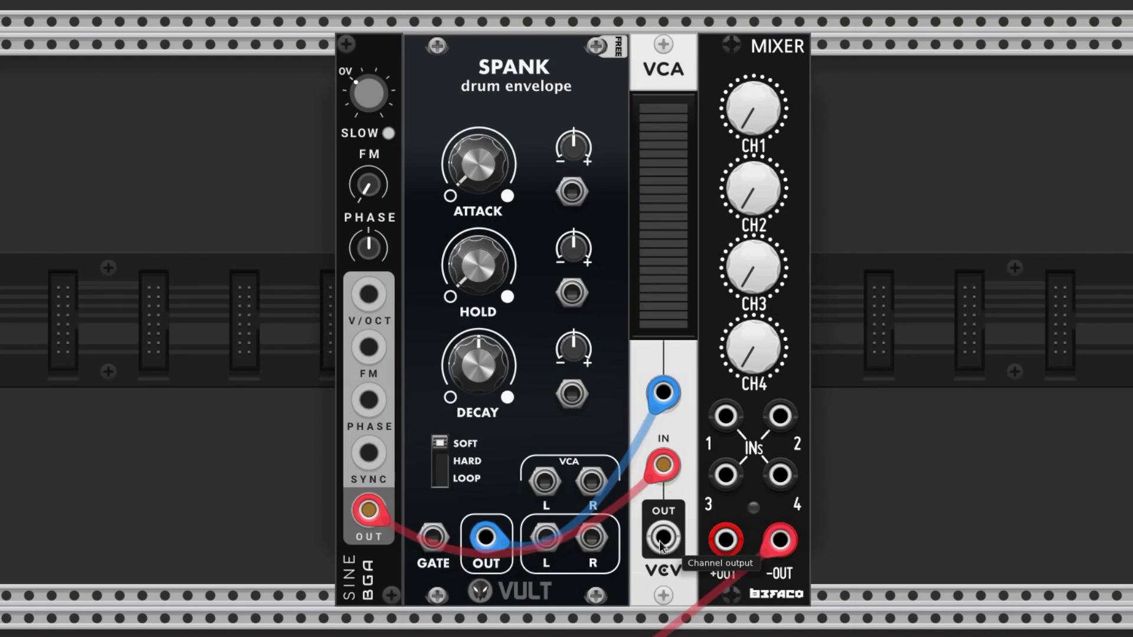
{"action": "left_click_drag", "start_coordinate": [662, 538], "coordinate": [726, 416]}
{"action": "type", "text": "220"}
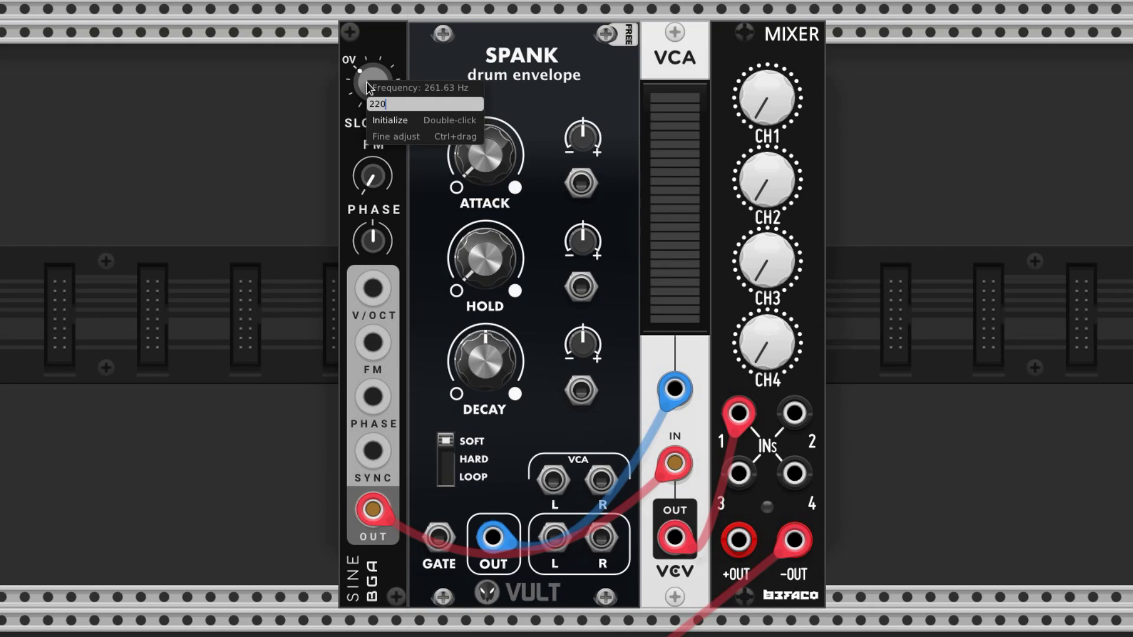
Set the sine frequency to 220 Hz and the Spank decay to 0.19.
{"action": "key", "text": "Return"}
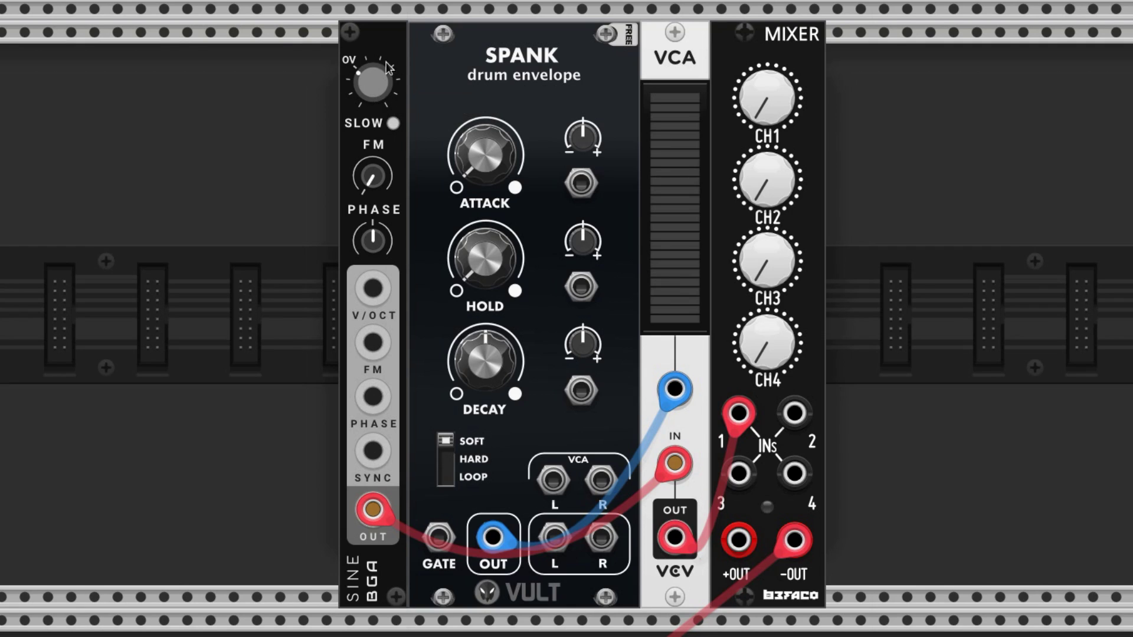
{"action": "mouse_move", "coordinate": [485, 258]}
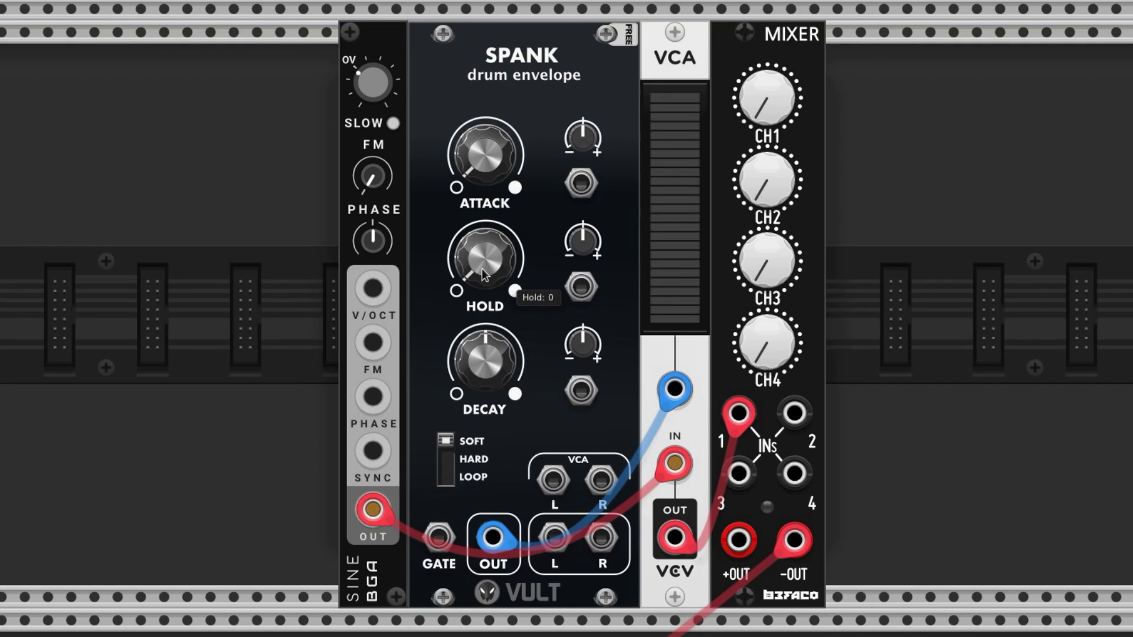
{"action": "right_click", "coordinate": [505, 370]}
{"action": "type", "text": "19"}
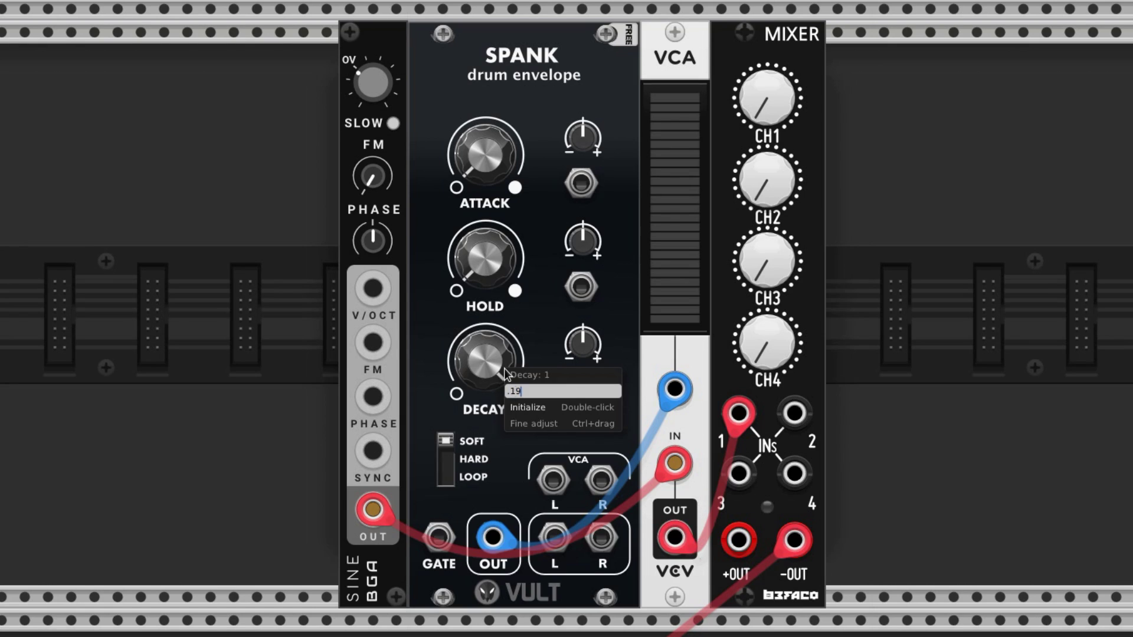
{"action": "key", "text": "Return"}
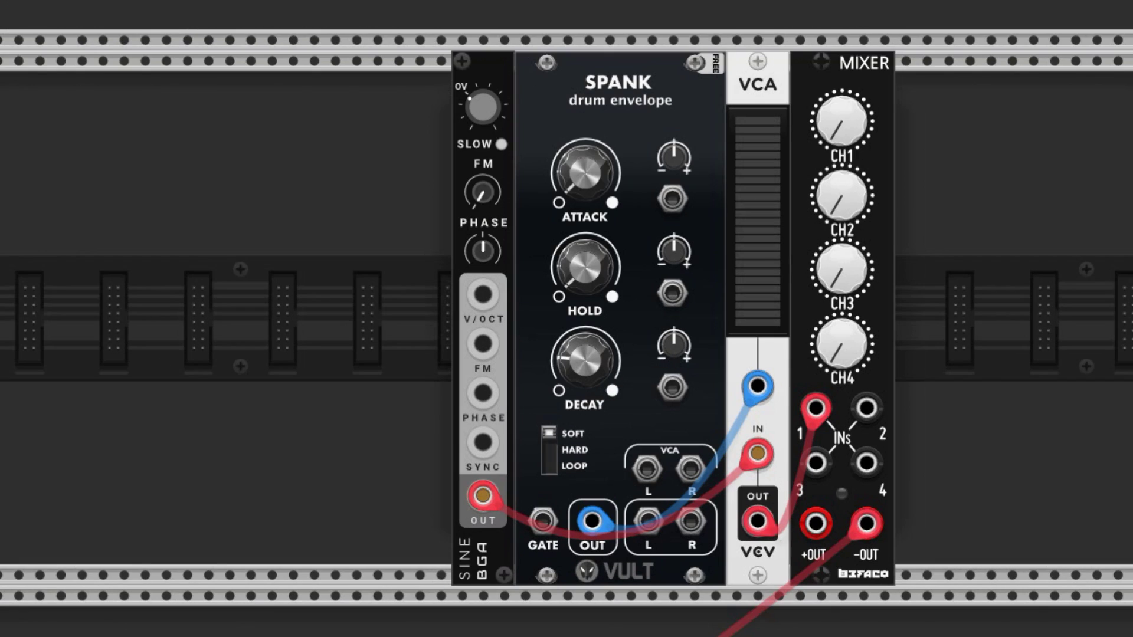
Arrange the noise and filter modules, then duplicate the SPANK and VCA pair.
{"action": "left_click_drag", "start_coordinate": [142, 122], "coordinate": [192, 122]}
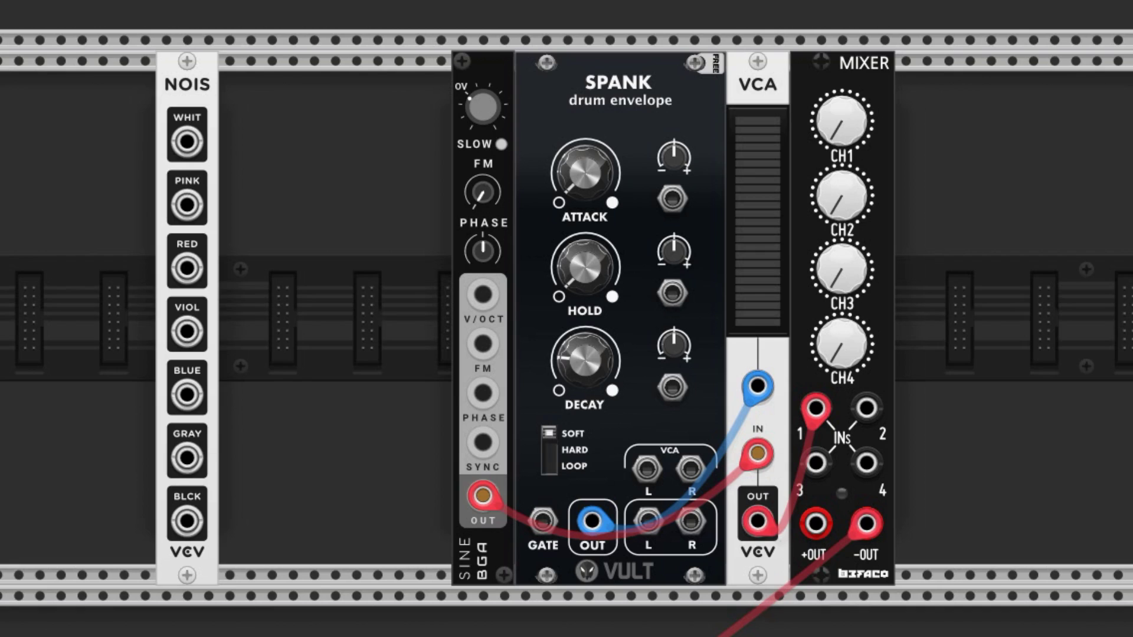
{"action": "left_click_drag", "start_coordinate": [71, 111], "coordinate": [238, 111]}
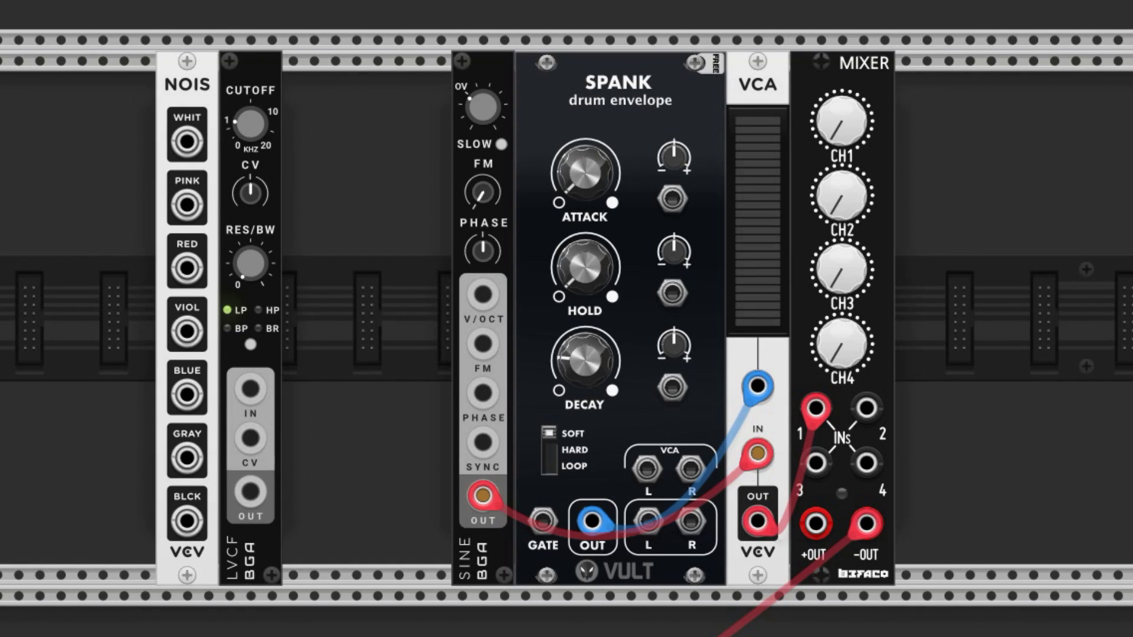
{"action": "mouse_move", "coordinate": [631, 614]}
{"action": "left_mouse_down"}
{"action": "mouse_move", "coordinate": [765, 541]}
{"action": "mouse_move", "coordinate": [752, 536]}
{"action": "left_mouse_up"}
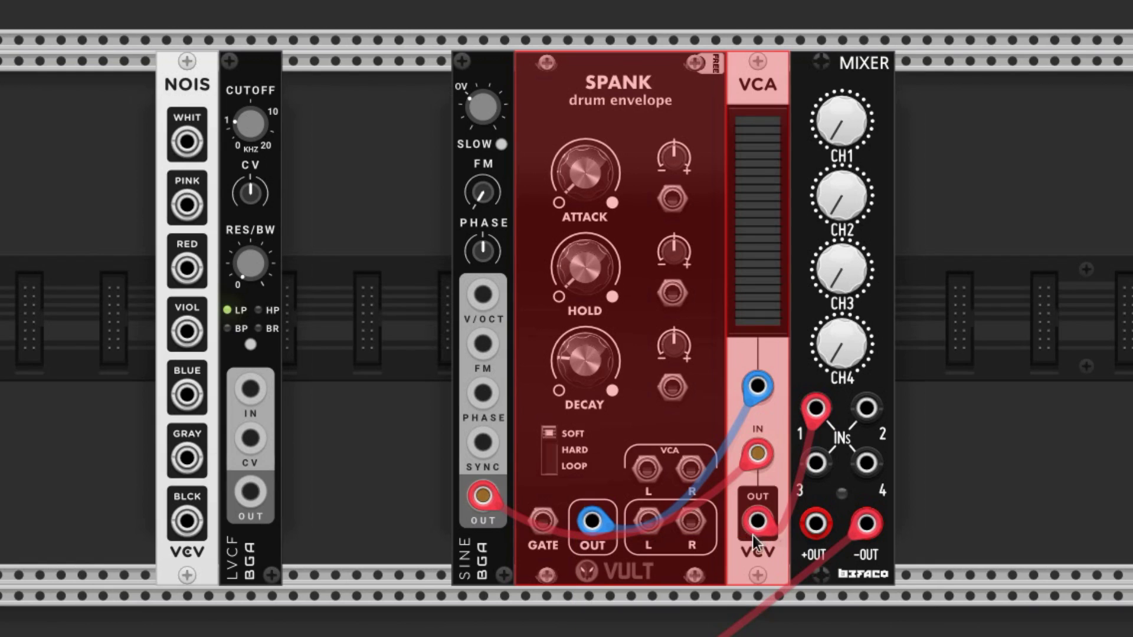
{"action": "key", "text": "ctrl+d"}
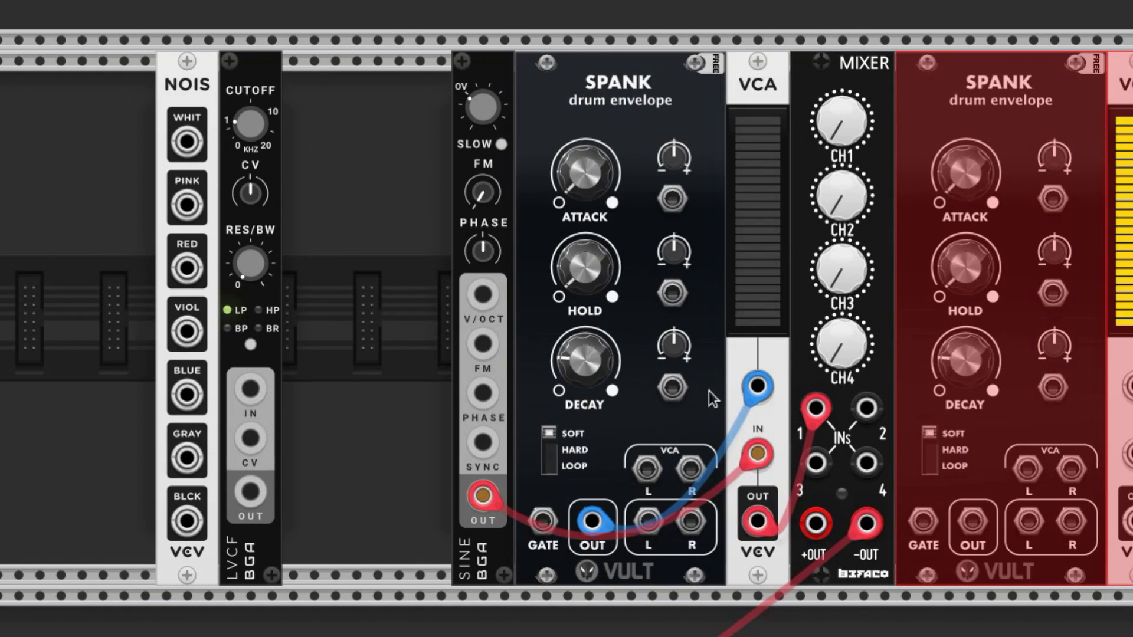
{"action": "mouse_move", "coordinate": [1036, 78]}
{"action": "left_mouse_down"}
{"action": "mouse_move", "coordinate": [352, 126]}
{"action": "mouse_move", "coordinate": [926, 214]}
{"action": "left_mouse_up"}
Slot the copied SPANK/VCA pair beside the filter and regroup the sine, envelope, VCA and mixer after it.
{"action": "left_click_drag", "start_coordinate": [567, 76], "coordinate": [693, 76]}
{"action": "left_click", "coordinate": [387, 186]}
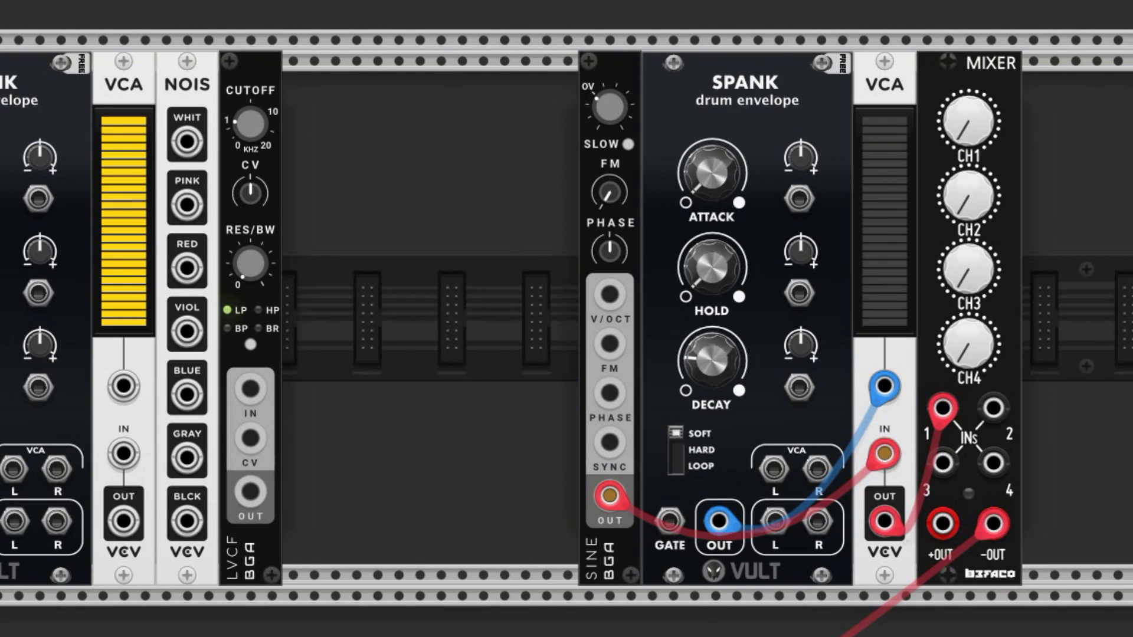
{"action": "mouse_move", "coordinate": [110, 17]}
{"action": "left_mouse_down"}
{"action": "mouse_move", "coordinate": [18, 106]}
{"action": "mouse_move", "coordinate": [336, 130]}
{"action": "left_mouse_up"}
{"action": "left_click_drag", "start_coordinate": [1097, 281], "coordinate": [631, 227]}
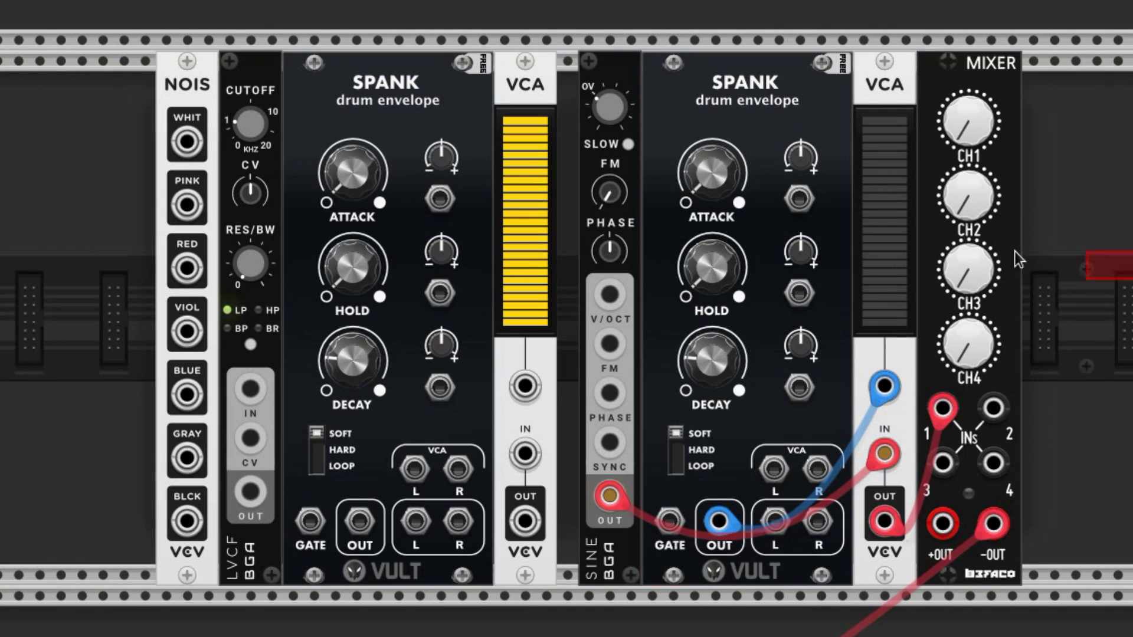
{"action": "left_click_drag", "start_coordinate": [630, 187], "coordinate": [609, 187]}
{"action": "key", "text": "ctrl+shift+a"}
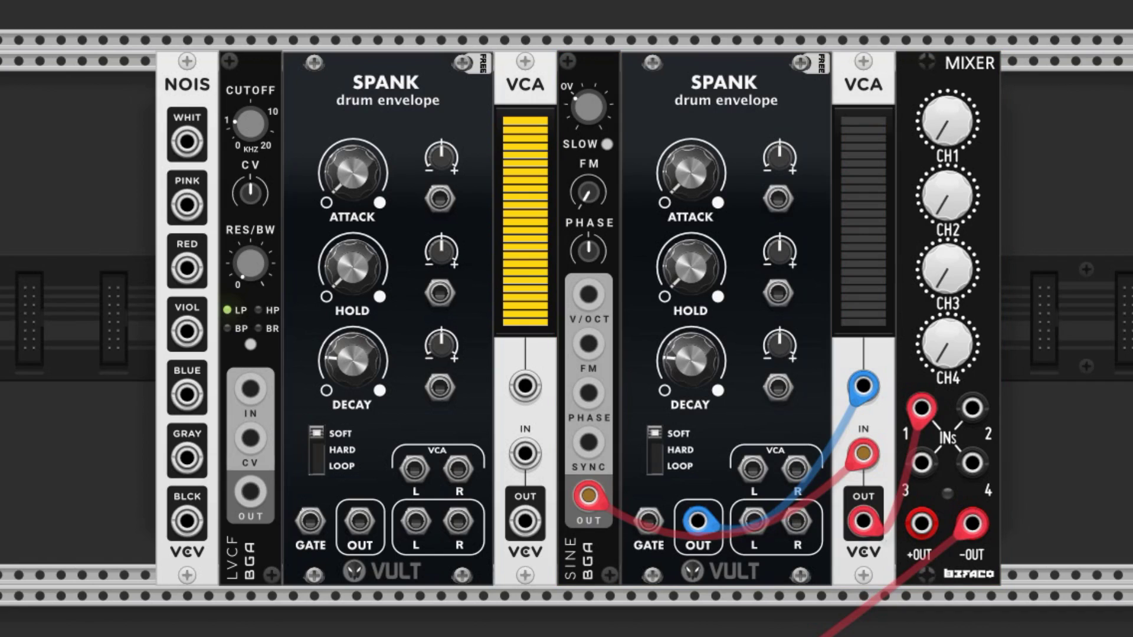
Patch gray noise through the LVCF and second VCA into mixer input 2.
{"action": "left_click_drag", "start_coordinate": [188, 458], "coordinate": [249, 390]}
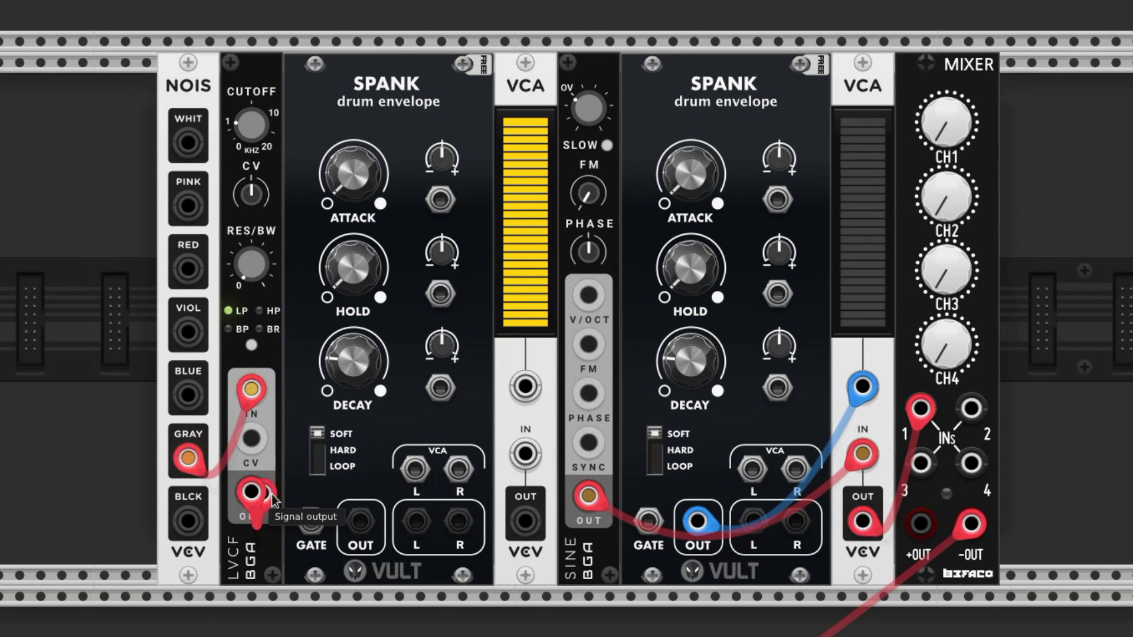
{"action": "left_click_drag", "start_coordinate": [251, 492], "coordinate": [525, 457]}
{"action": "left_click_drag", "start_coordinate": [525, 522], "coordinate": [971, 409]}
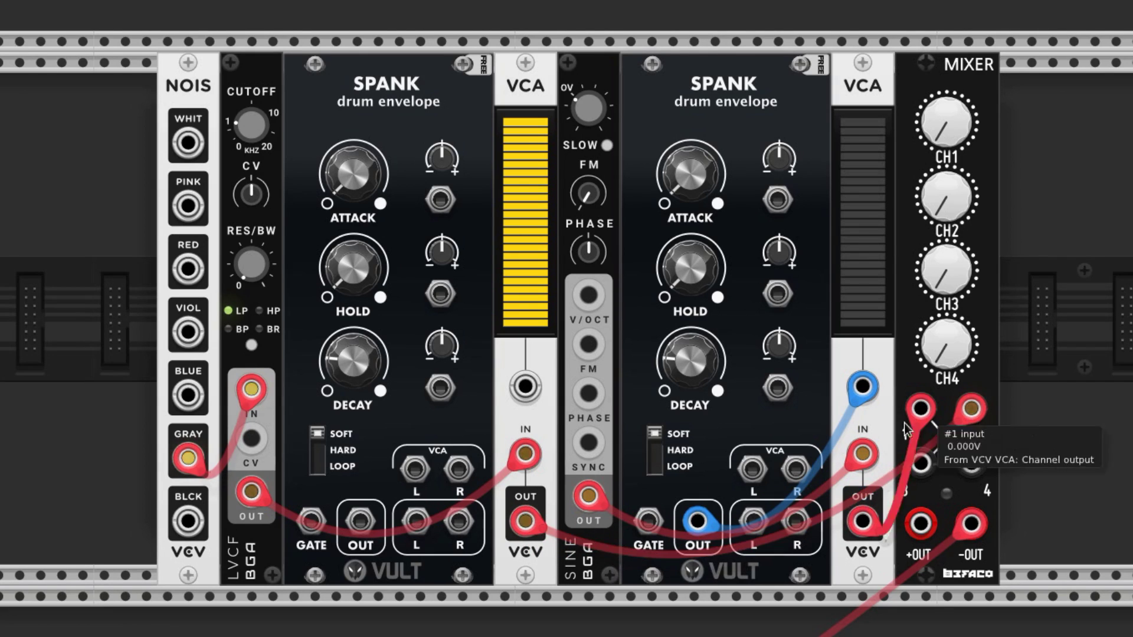
Route the new SPANK envelope to the VCA CV, LVCF cutoff CV and sine V/OCT.
{"action": "left_click_drag", "start_coordinate": [360, 520], "coordinate": [521, 396]}
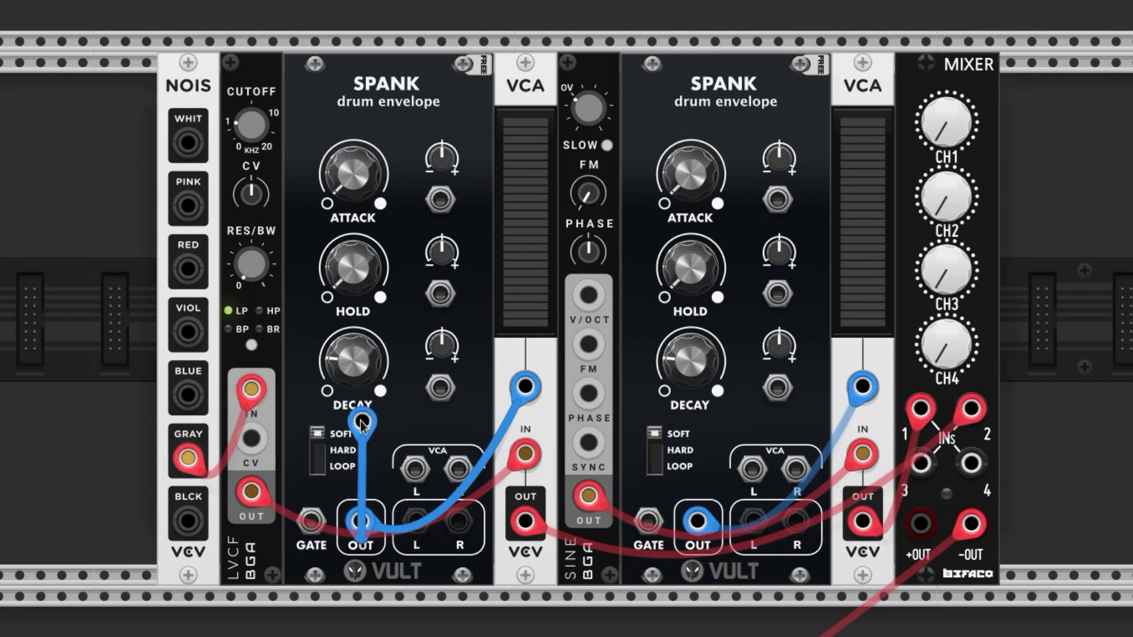
{"action": "left_click_drag", "start_coordinate": [364, 522], "coordinate": [250, 440]}
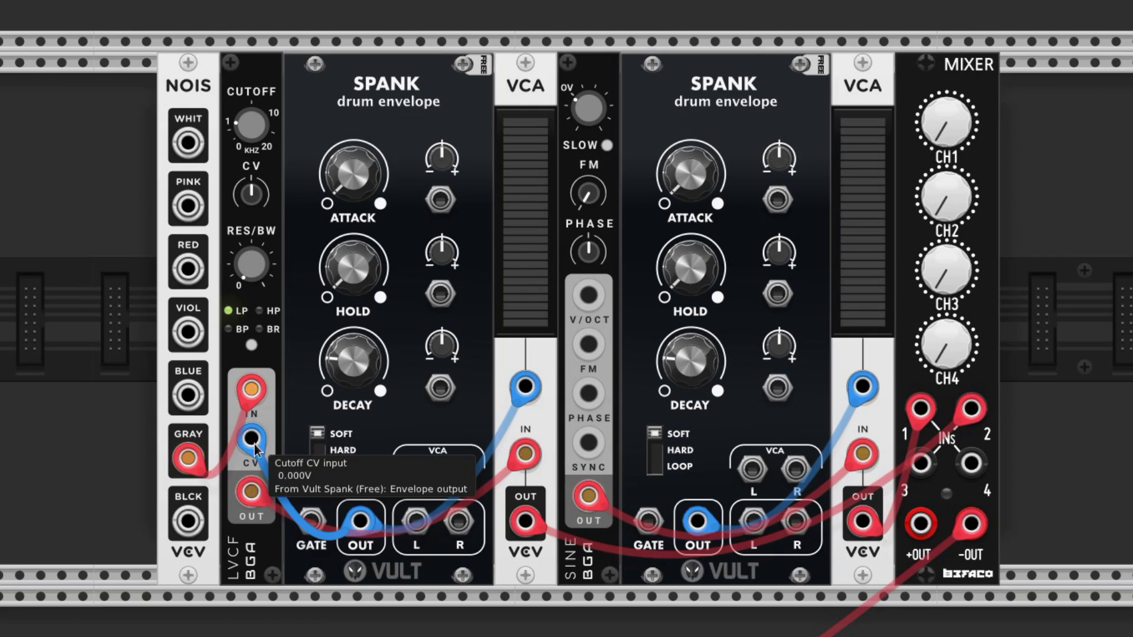
{"action": "mouse_move", "coordinate": [360, 521]}
{"action": "left_mouse_down"}
{"action": "mouse_move", "coordinate": [456, 417]}
{"action": "mouse_move", "coordinate": [583, 354]}
{"action": "left_mouse_up"}
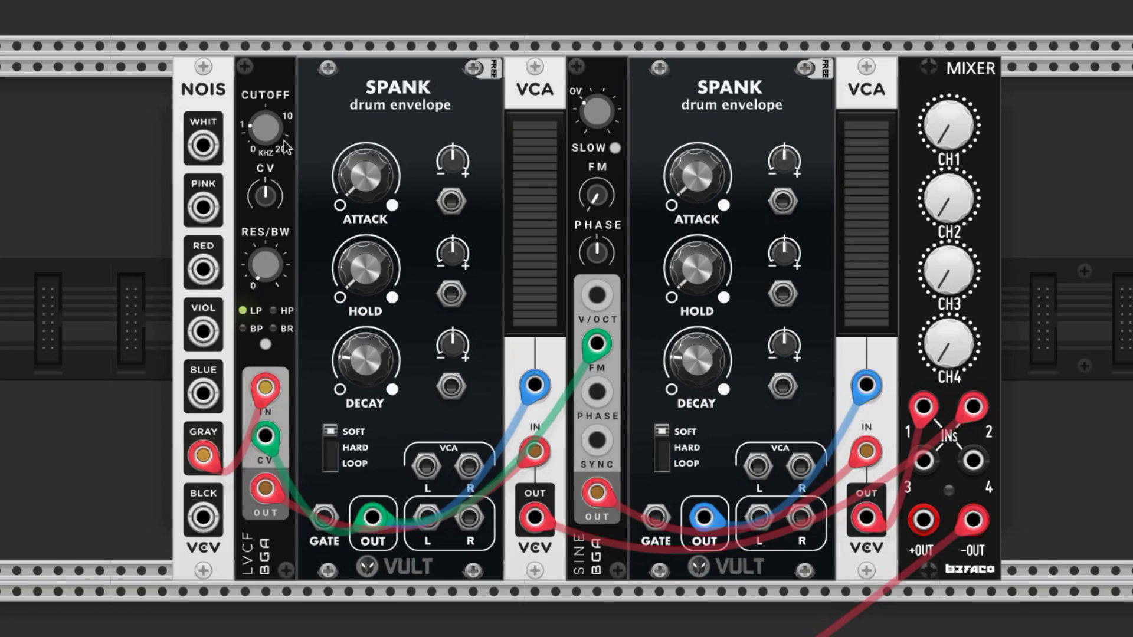
Make the LVCF a 290 Hz highpass with -17% cutoff CV and 34% resonance.
{"action": "right_click", "coordinate": [273, 138]}
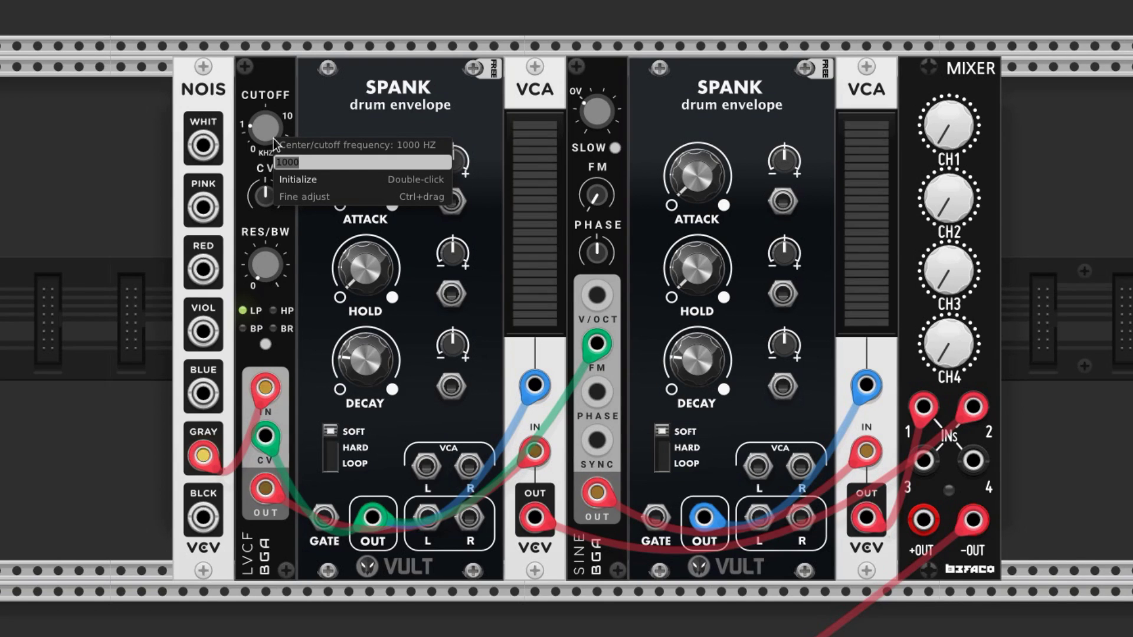
{"action": "key", "text": "Return"}
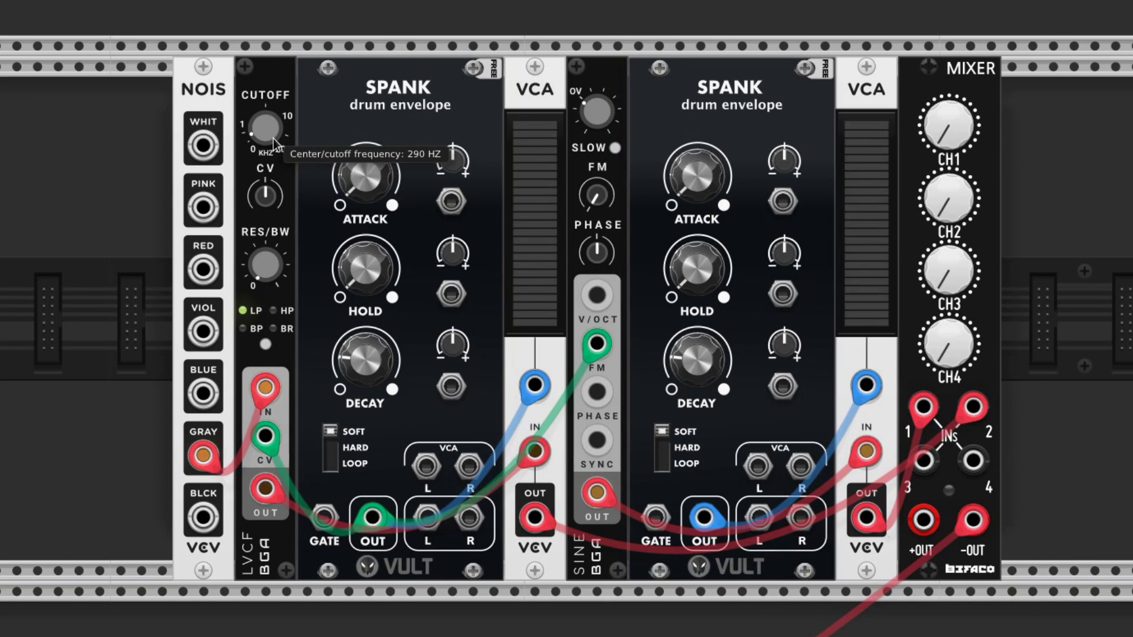
{"action": "right_click", "coordinate": [263, 205]}
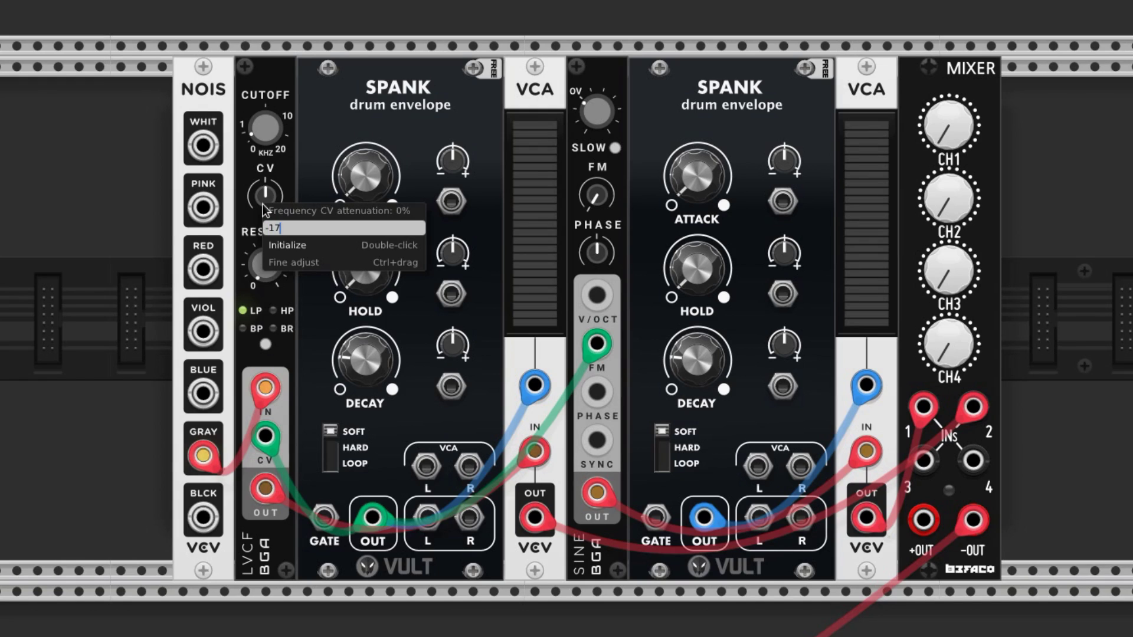
{"action": "type", "text": "-17"}
{"action": "key", "text": "Return"}
{"action": "right_click", "coordinate": [260, 270]}
{"action": "type", "text": "34"}
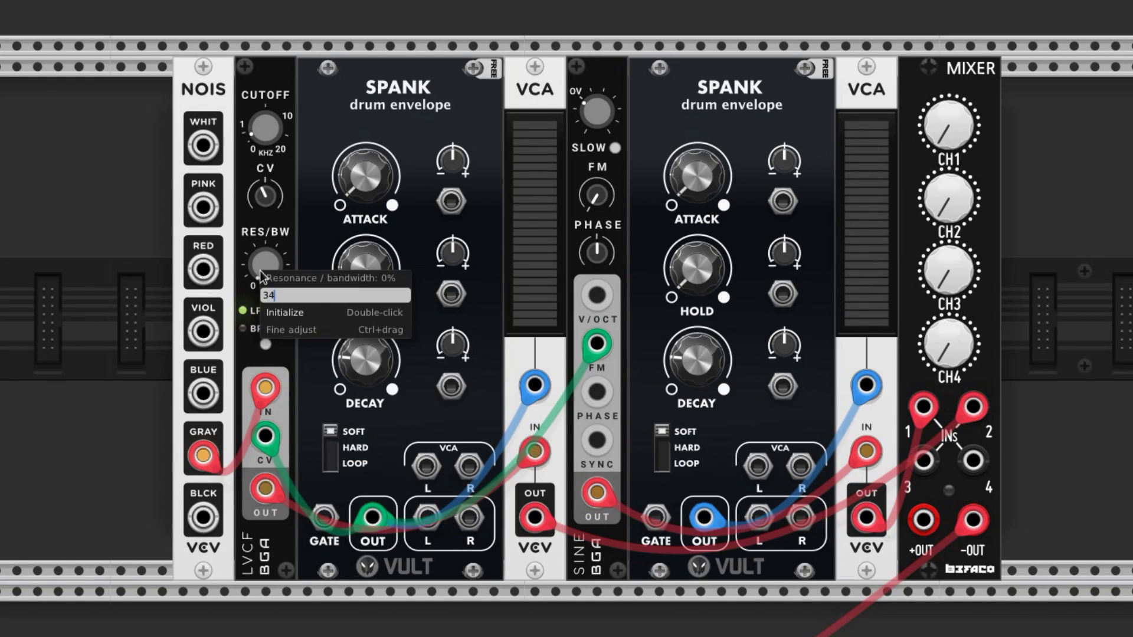
{"action": "key", "text": "Return"}
{"action": "left_click", "coordinate": [266, 344]}
{"action": "left_click", "coordinate": [266, 344]}
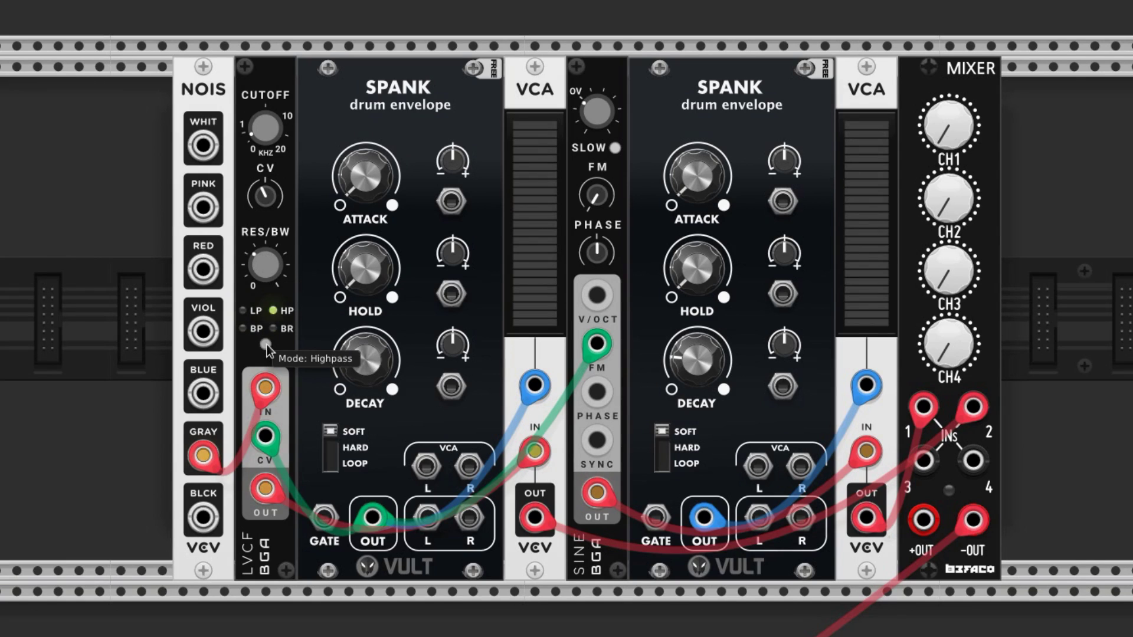
{"action": "left_click", "coordinate": [266, 344]}
{"action": "left_click", "coordinate": [266, 344]}
Adjust the SPANK decay time and set the sine FM depth to 8.5%.
{"action": "right_click", "coordinate": [375, 186]}
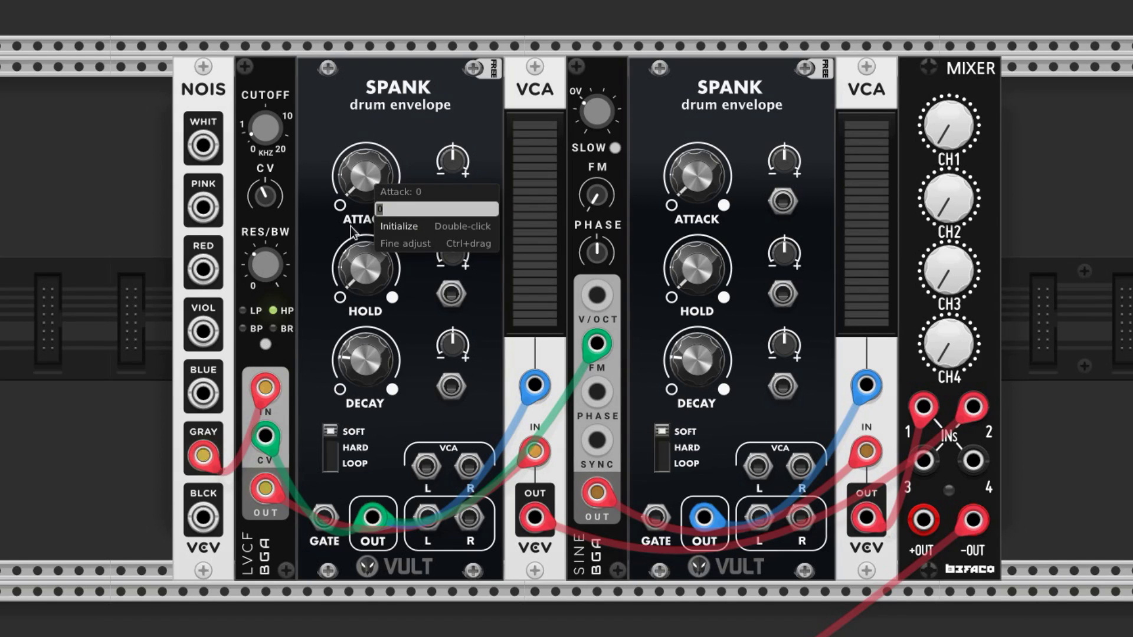
{"action": "left_click", "coordinate": [358, 277]}
{"action": "mouse_move", "coordinate": [364, 266]}
{"action": "right_click", "coordinate": [369, 369]}
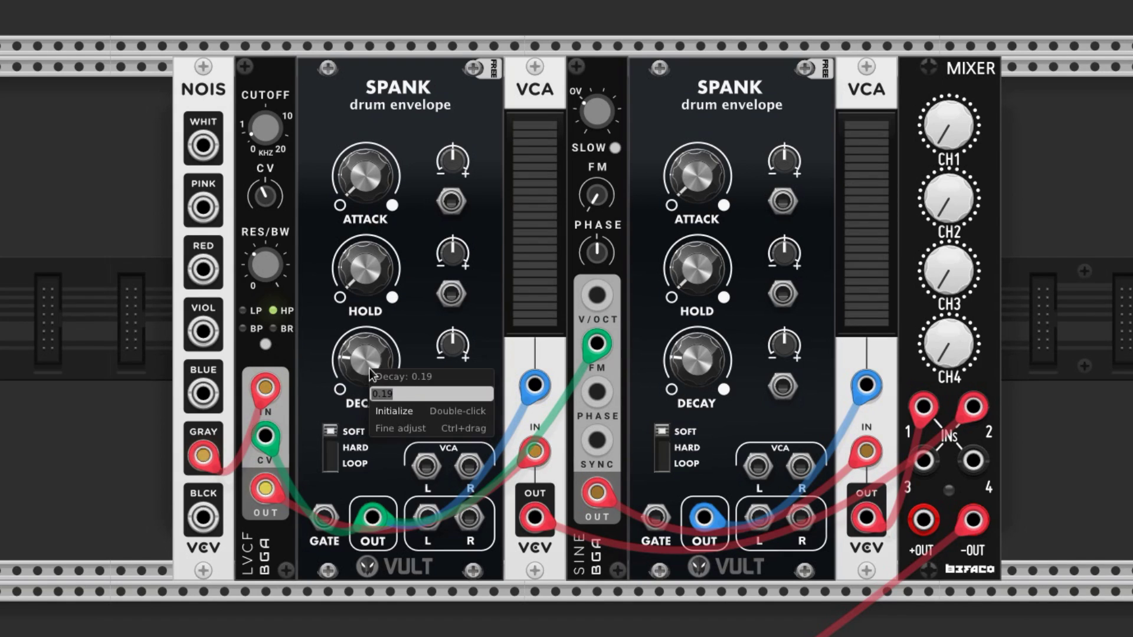
{"action": "type", "text": "1"}
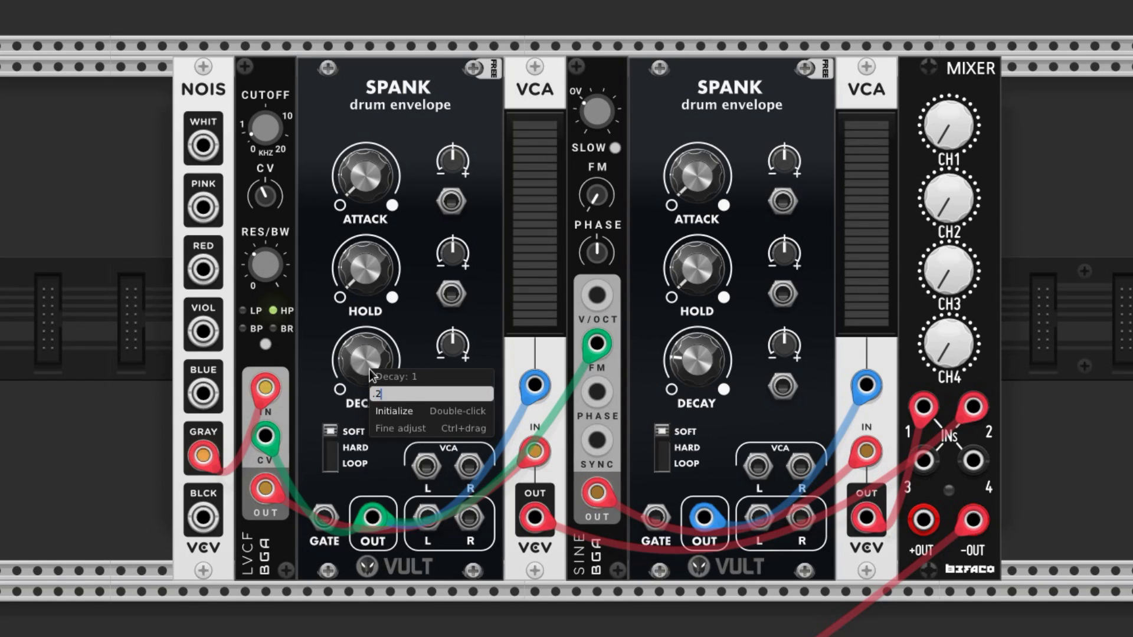
{"action": "key", "text": "Return"}
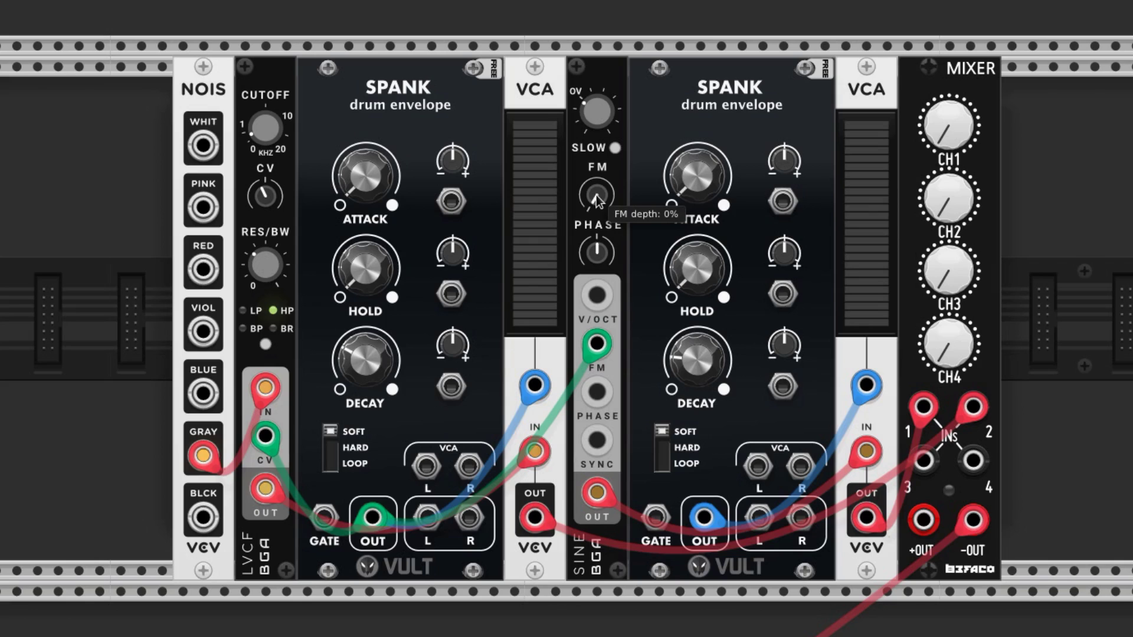
{"action": "right_click", "coordinate": [597, 196]}
{"action": "type", "text": "8.5"}
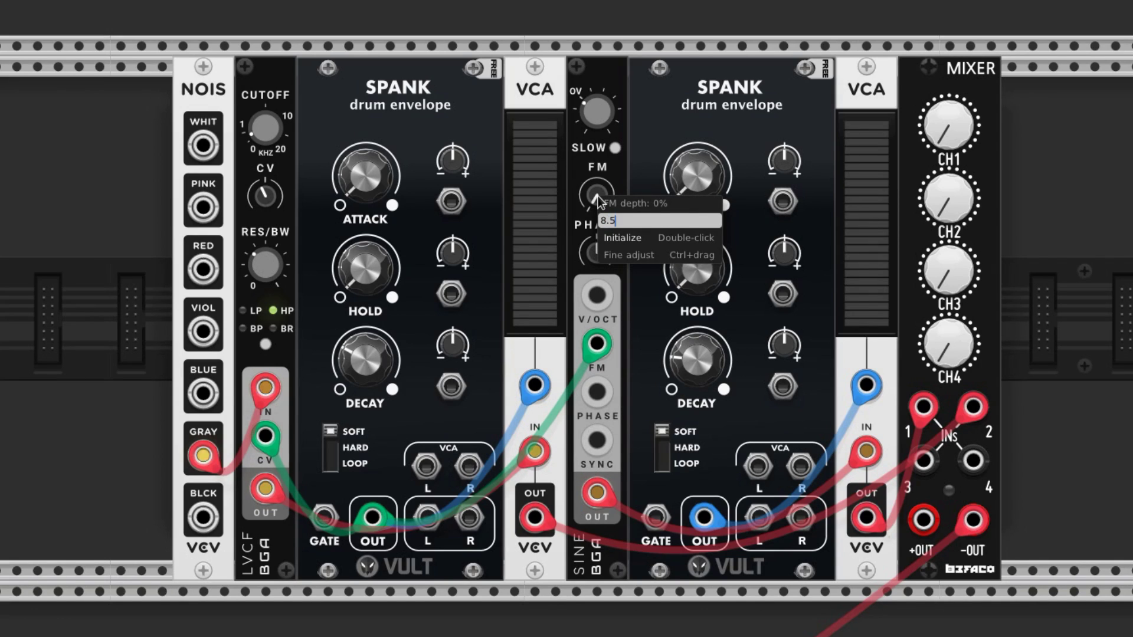
{"action": "key", "text": "Return"}
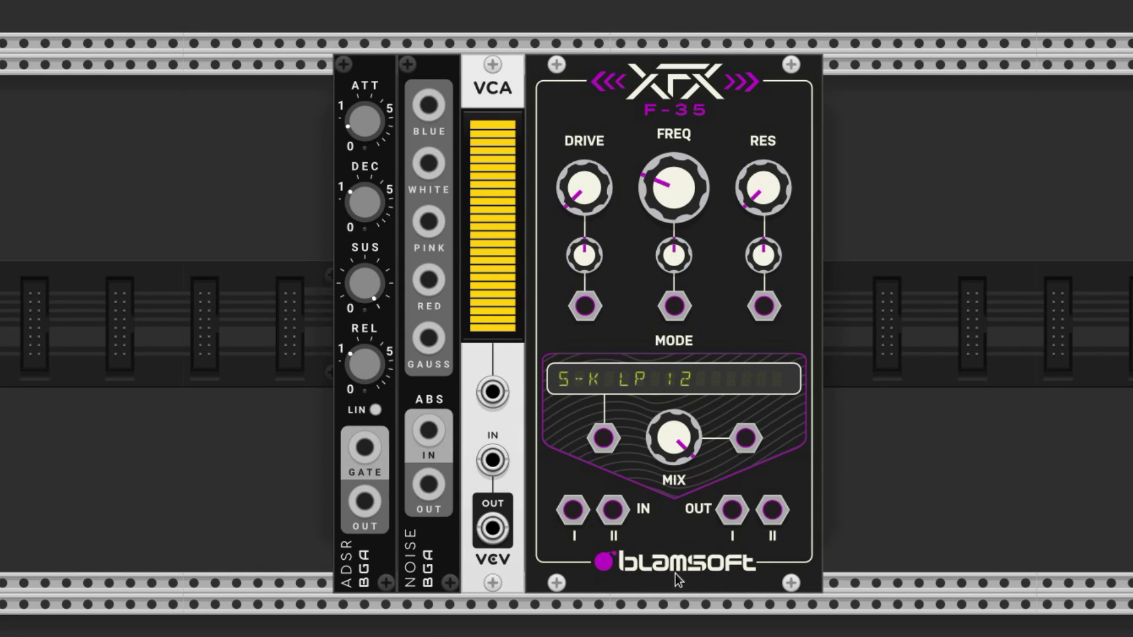
Cable ADSR out to VCA CV, white noise into F-35 IN, and F-35 out into the VCA.
{"action": "left_click_drag", "start_coordinate": [364, 501], "coordinate": [492, 391]}
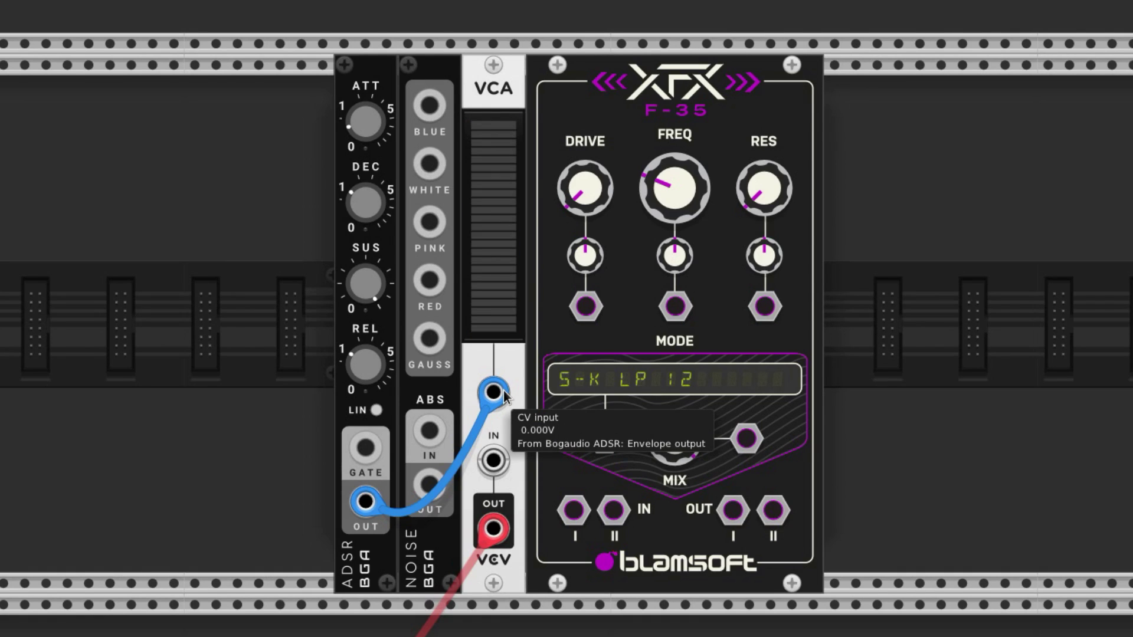
{"action": "left_click_drag", "start_coordinate": [430, 162], "coordinate": [574, 510]}
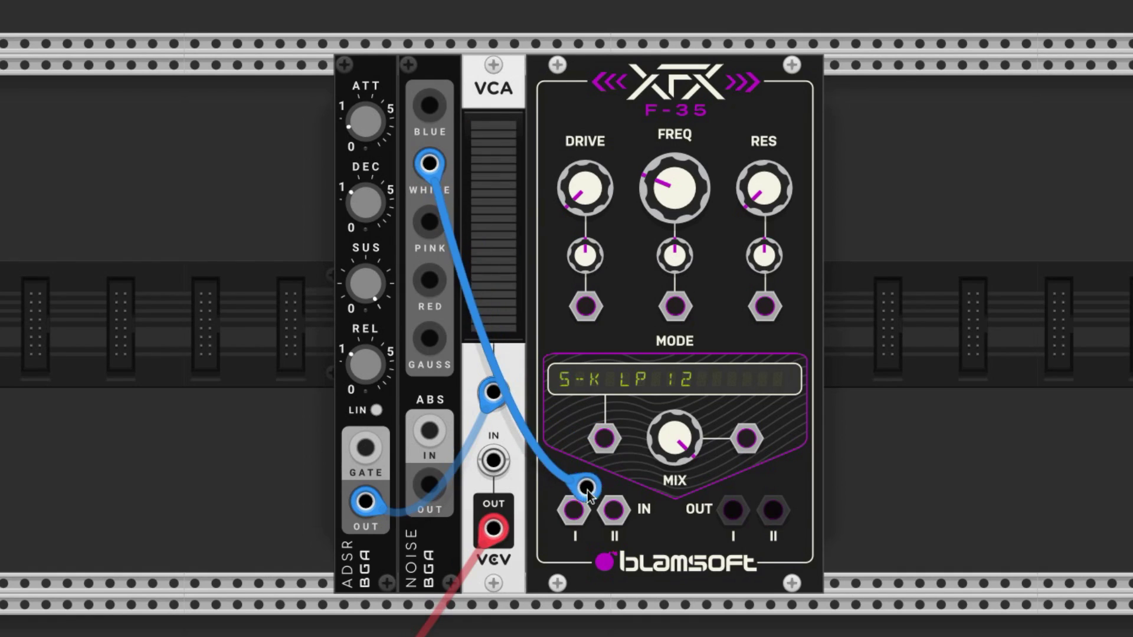
{"action": "mouse_move", "coordinate": [733, 510]}
{"action": "left_mouse_down"}
{"action": "mouse_move", "coordinate": [568, 550]}
{"action": "mouse_move", "coordinate": [493, 459]}
{"action": "left_mouse_up"}
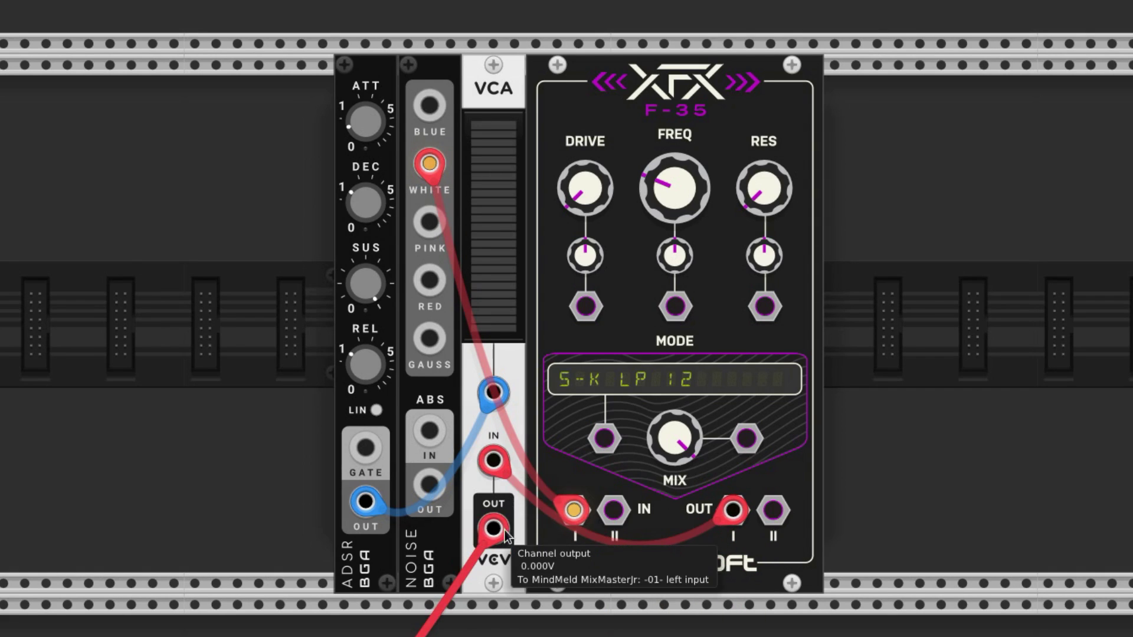
{"action": "mouse_move", "coordinate": [492, 530]}
{"action": "left_mouse_down"}
{"action": "mouse_move", "coordinate": [501, 563]}
{"action": "mouse_move", "coordinate": [443, 636]}
{"action": "left_mouse_up"}
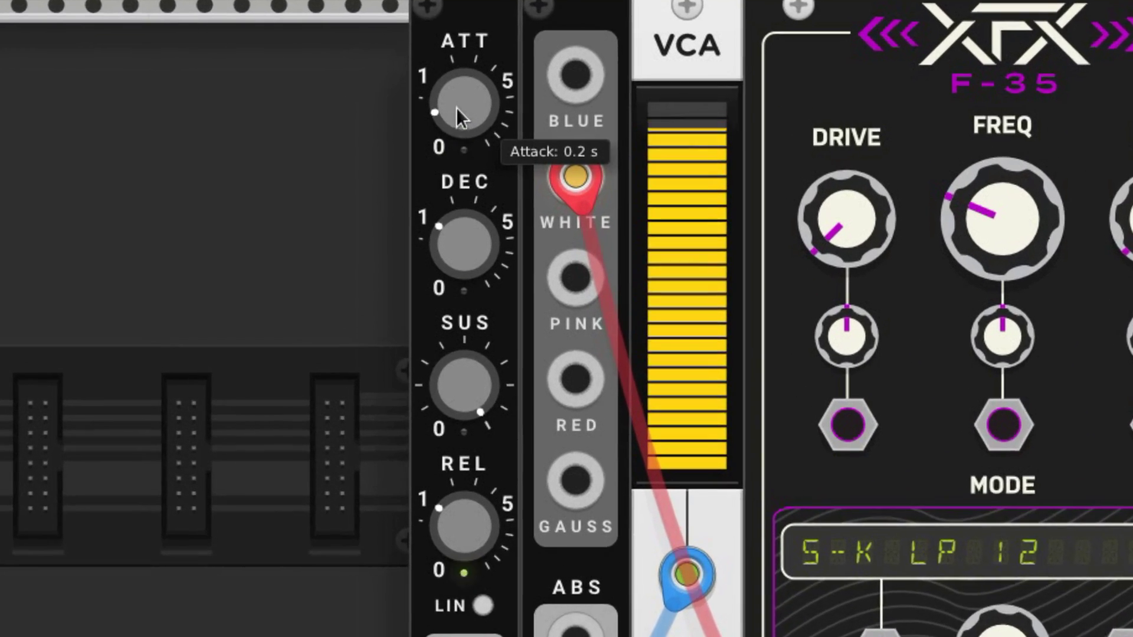
Shape the ADSR: zero attack, 0.2 s decay, minimum sustain, 0.07 s release.
{"action": "left_click_drag", "start_coordinate": [456, 107], "coordinate": [456, 142]}
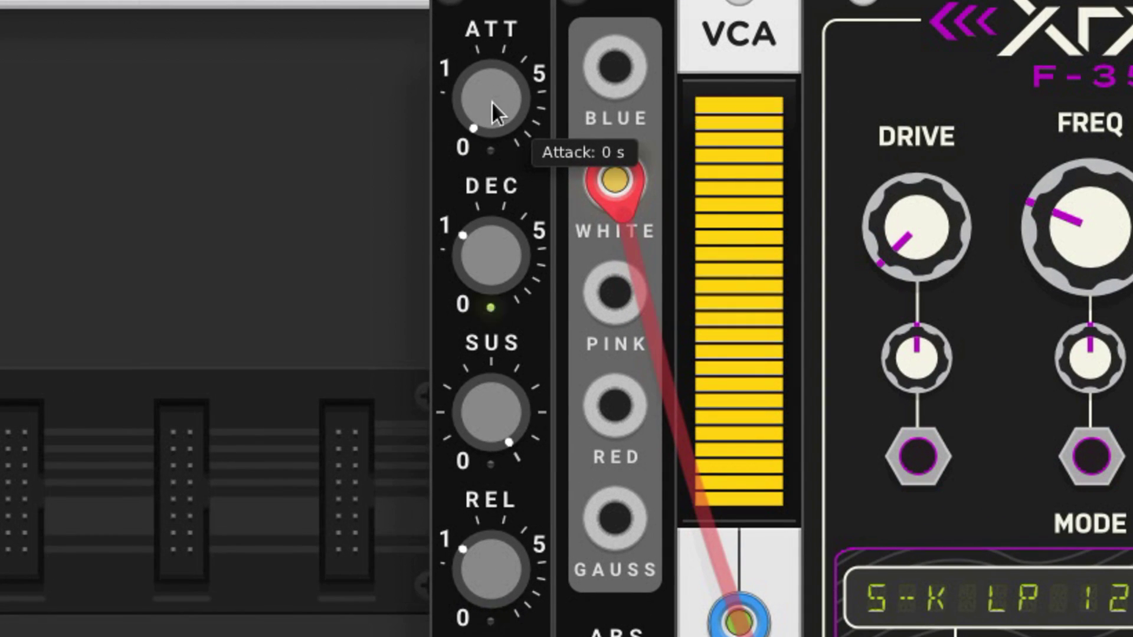
{"action": "right_click", "coordinate": [485, 258]}
{"action": "type", "text": "0.2"}
{"action": "key", "text": "Return"}
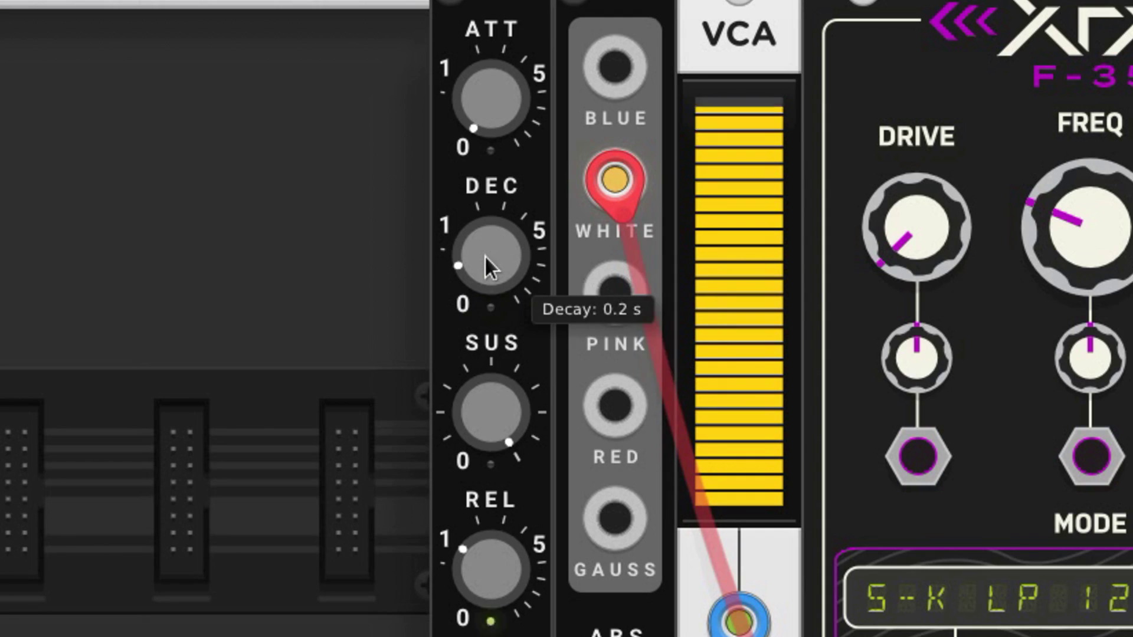
{"action": "left_click_drag", "start_coordinate": [500, 390], "coordinate": [502, 460]}
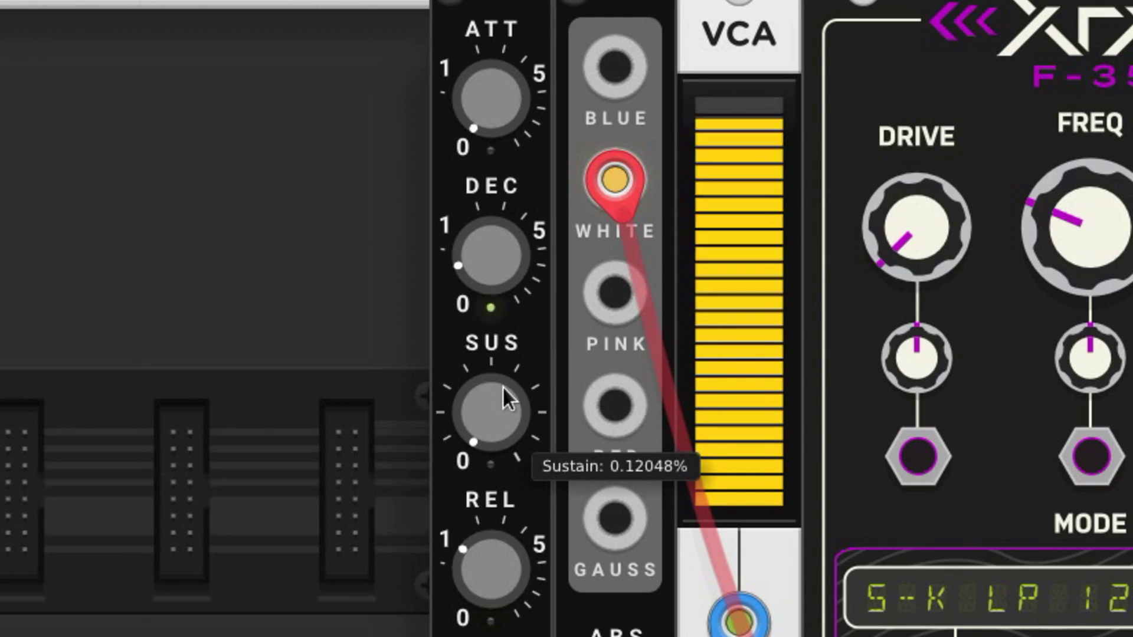
{"action": "right_click", "coordinate": [493, 567]}
{"action": "type", "text": "0.07"}
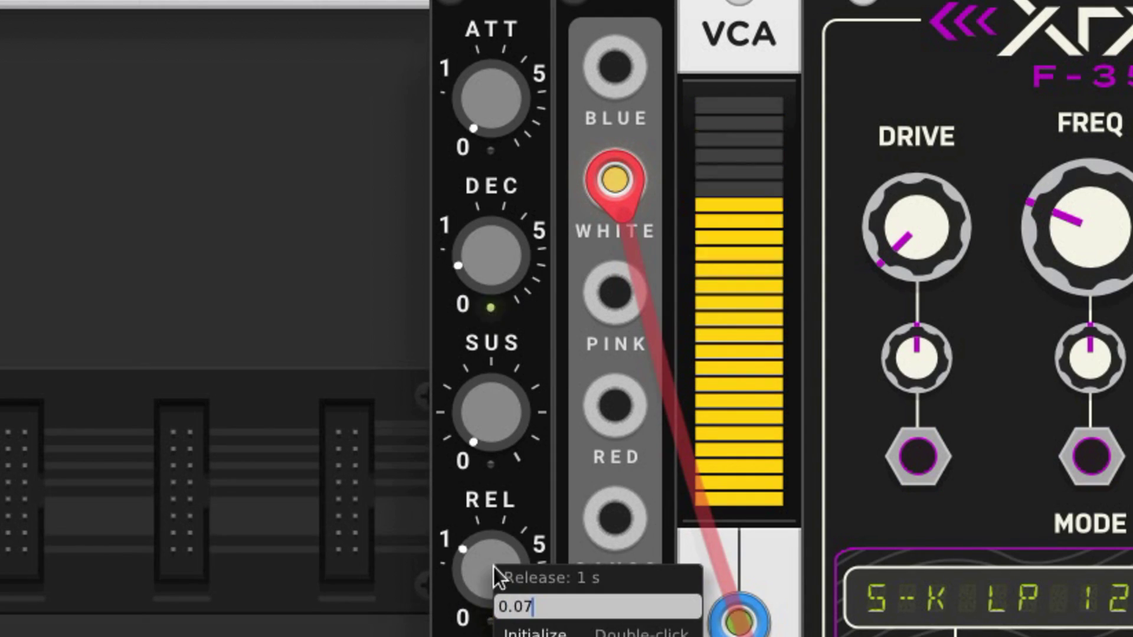
{"action": "key", "text": "Return"}
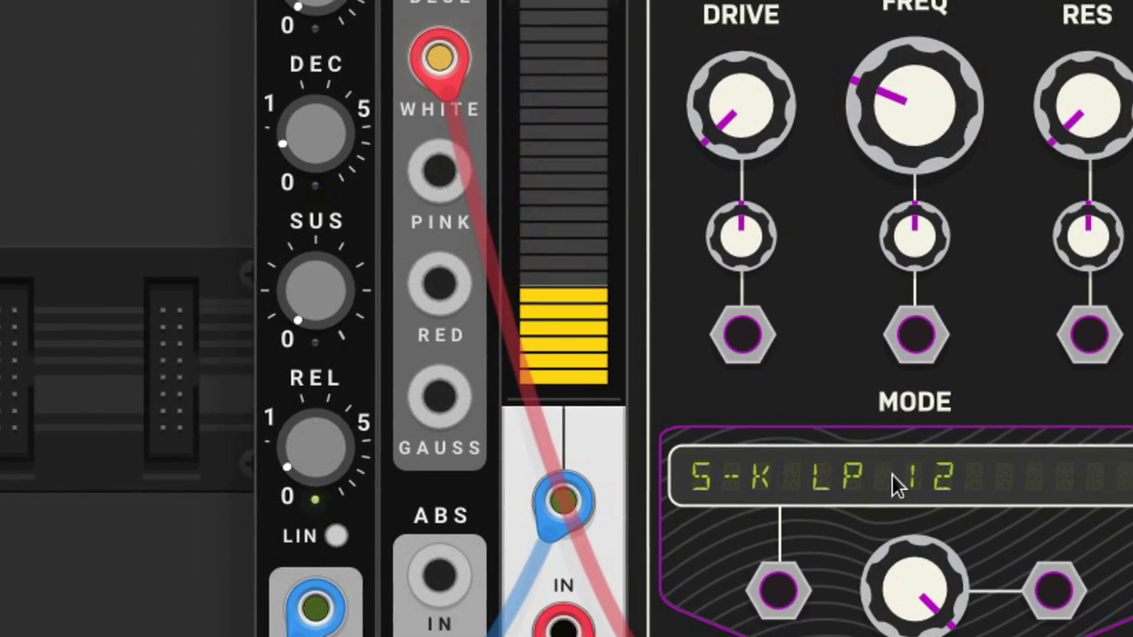
Set the F-35 to Sallen-Key Highpass 6 at 7400 Hz with 69% cutoff input amount.
{"action": "left_click", "coordinate": [550, 239]}
{"action": "mouse_move", "coordinate": [598, 278]}
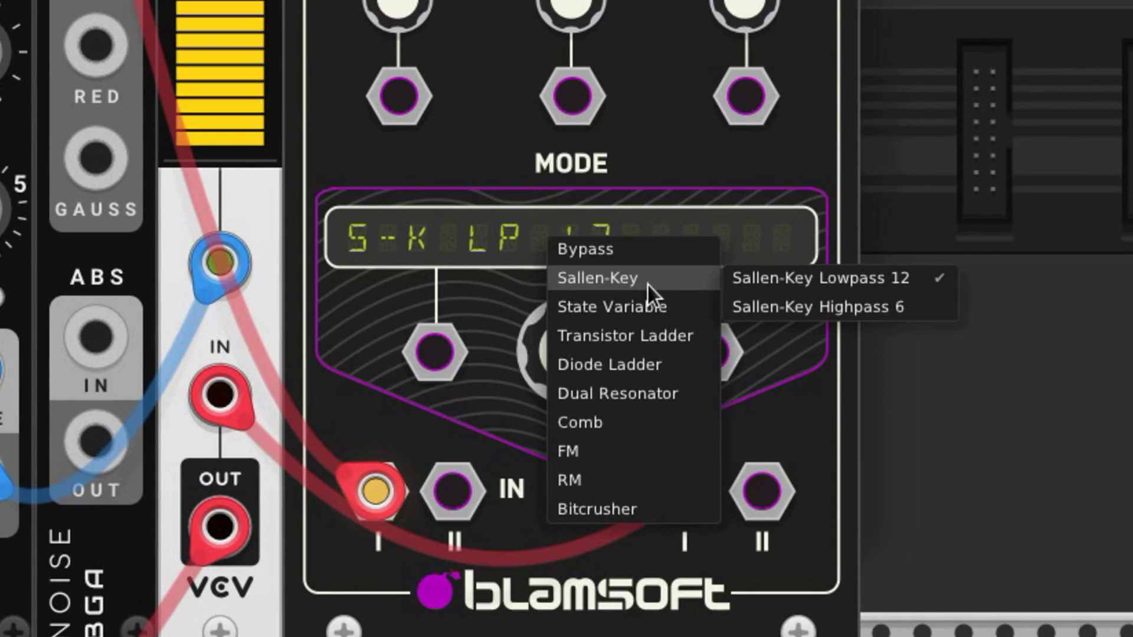
{"action": "left_click", "coordinate": [782, 312]}
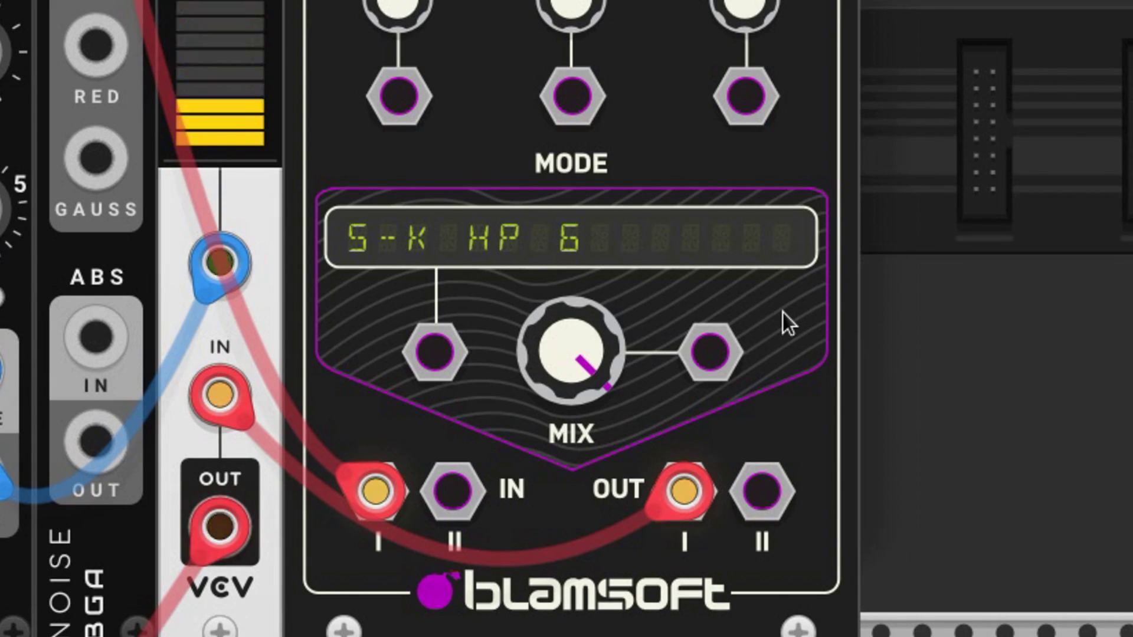
{"action": "scroll", "coordinate": [782, 377], "scroll_direction": "up", "scroll_amount": 1}
{"action": "scroll", "coordinate": [489, 289], "scroll_direction": "up", "scroll_amount": 5}
{"action": "scroll", "coordinate": [571, 301], "scroll_direction": "up", "scroll_amount": 1}
{"action": "right_click", "coordinate": [571, 302]}
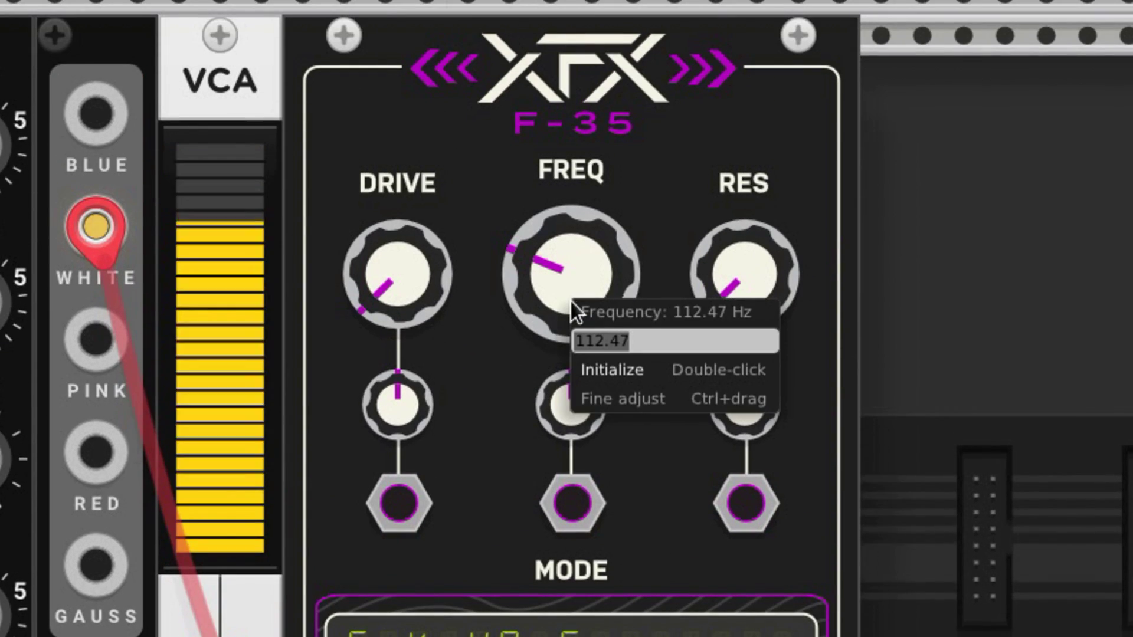
{"action": "type", "text": "74"}
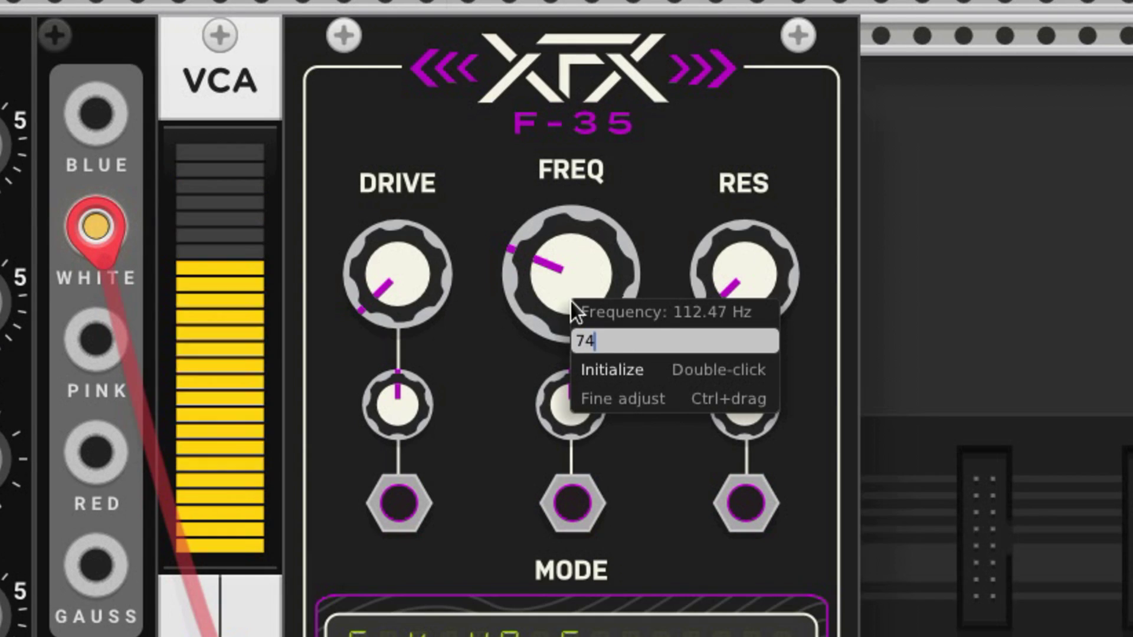
{"action": "type", "text": "00"}
{"action": "key", "text": "Return"}
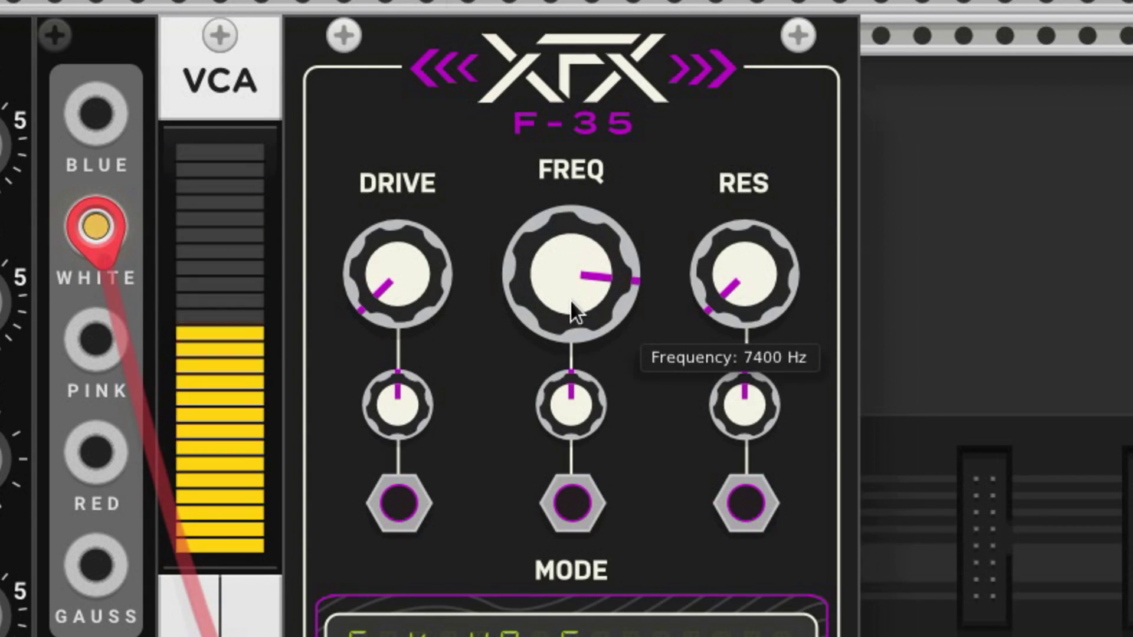
{"action": "right_click", "coordinate": [566, 395]}
{"action": "type", "text": "6"}
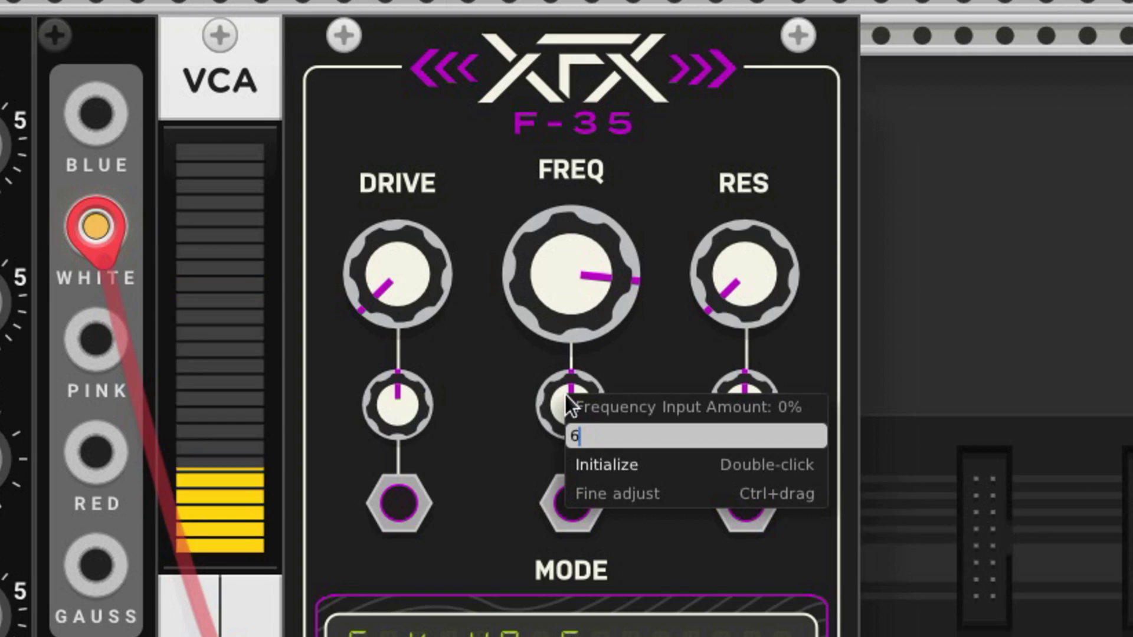
{"action": "type", "text": "9"}
{"action": "key", "text": "Return"}
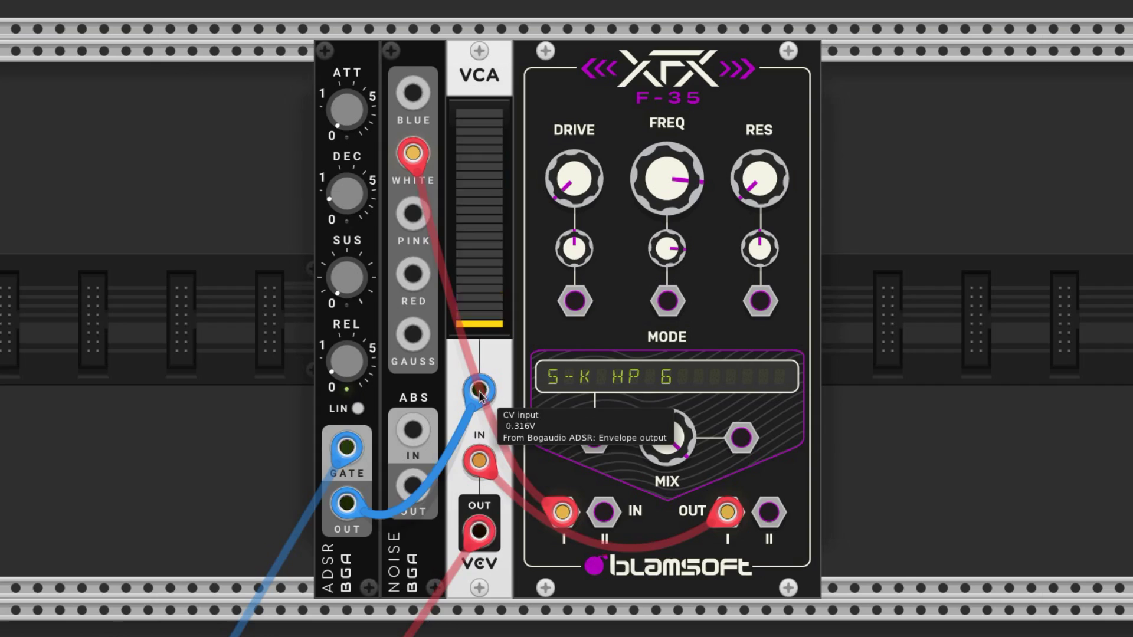
Send the envelope to the F-35 cutoff input and shorten the ADSR release to about 0.05 s.
{"action": "left_click_drag", "start_coordinate": [478, 394], "coordinate": [667, 301]}
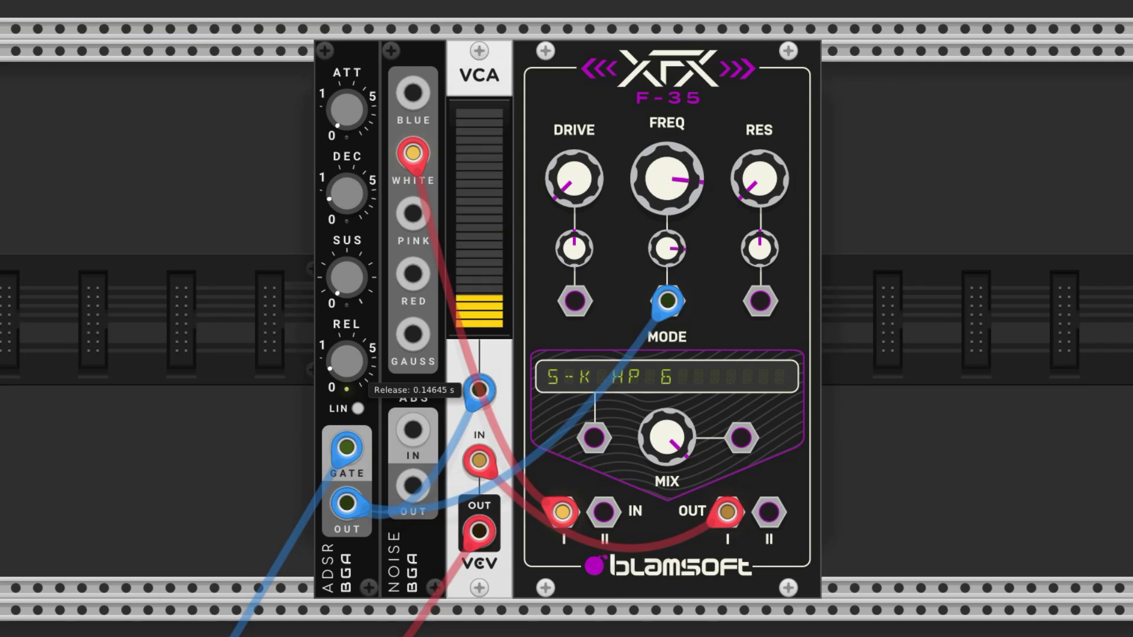
{"action": "left_click_drag", "start_coordinate": [354, 370], "coordinate": [346, 363]}
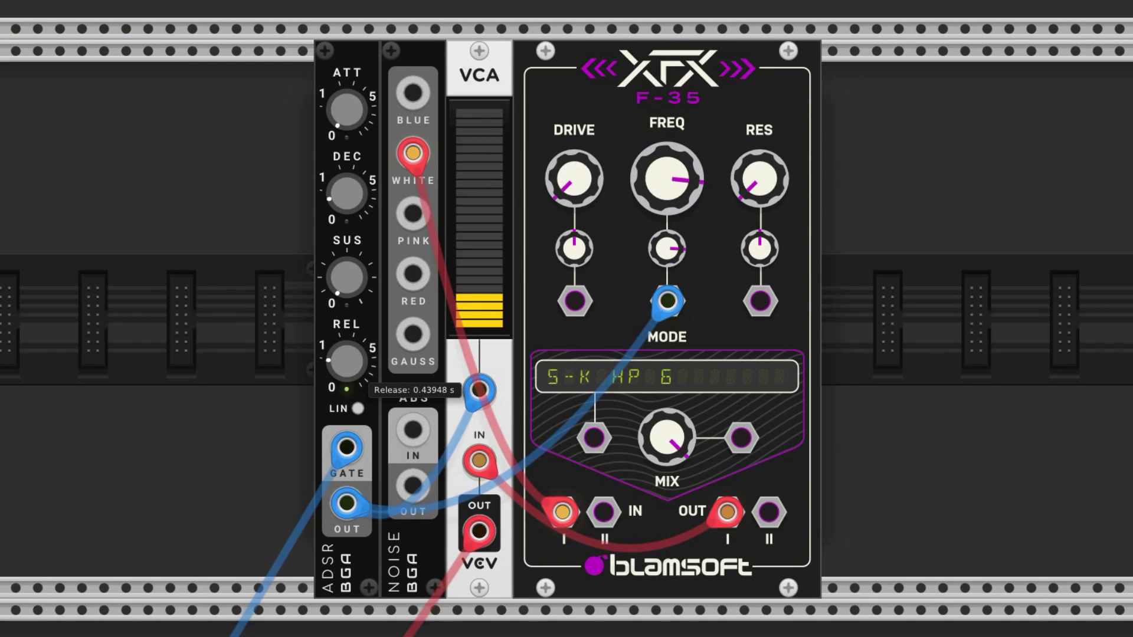
{"action": "left_click_drag", "start_coordinate": [347, 363], "coordinate": [345, 373]}
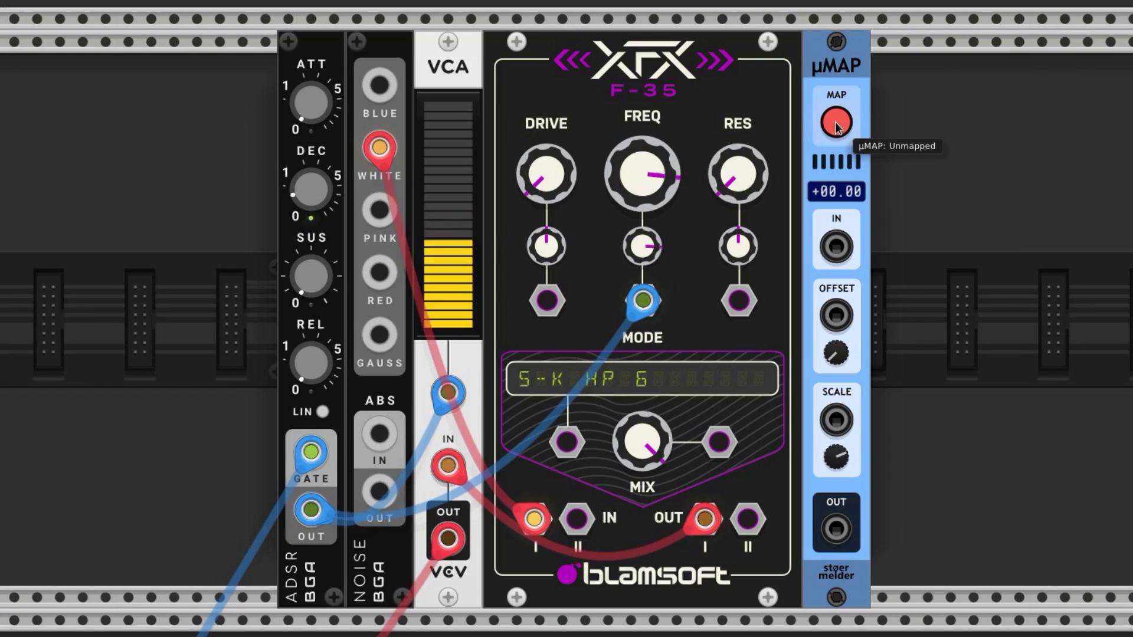
Try mapping µMAP to the ADSR release knob and patch a cable into the µMAP input.
{"action": "left_click", "coordinate": [318, 372]}
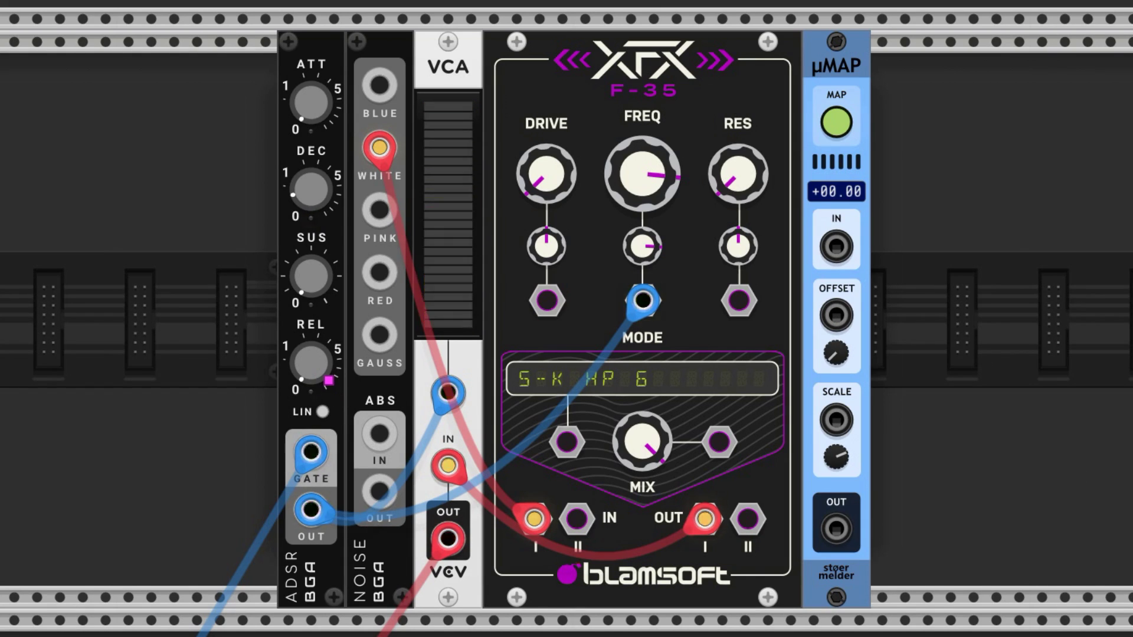
{"action": "left_click_drag", "start_coordinate": [1128, 390], "coordinate": [840, 248]}
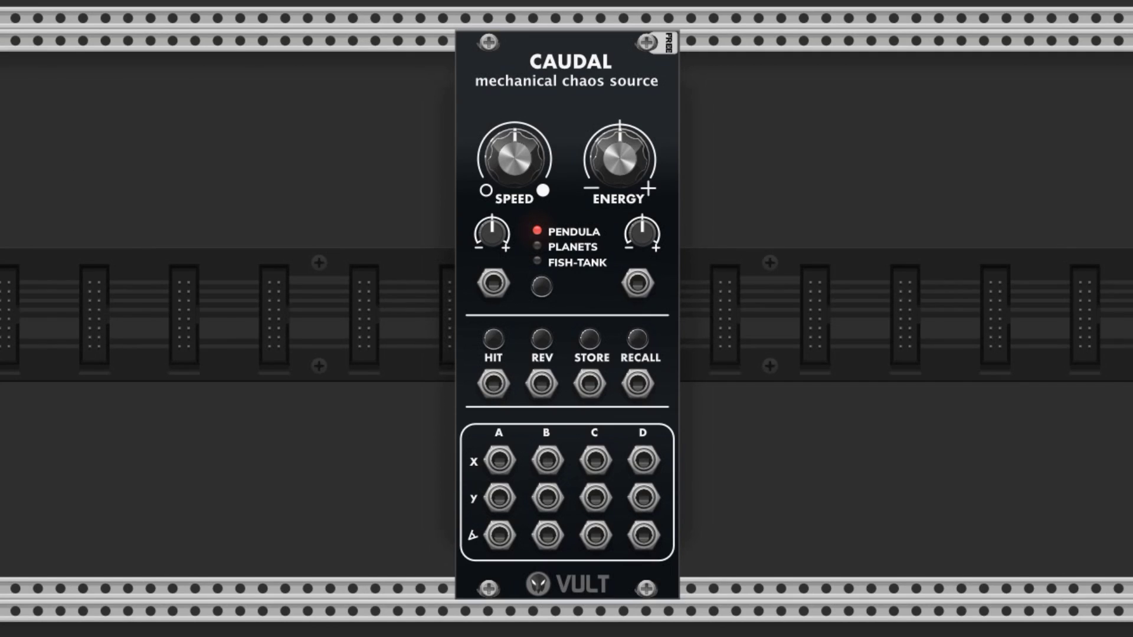
Add a Dual Atenuverter and Add5 beside Caudal, and cable Caudal's X/A output into Add5.
{"action": "left_click_drag", "start_coordinate": [177, 84], "coordinate": [423, 60]}
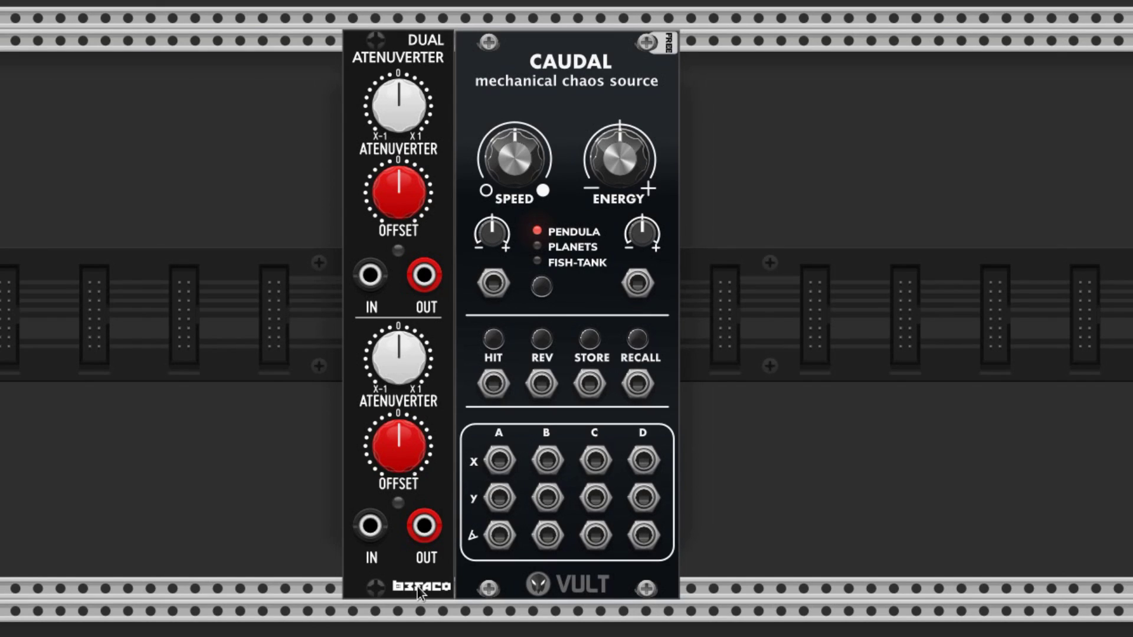
{"action": "key", "text": "ctrl+v"}
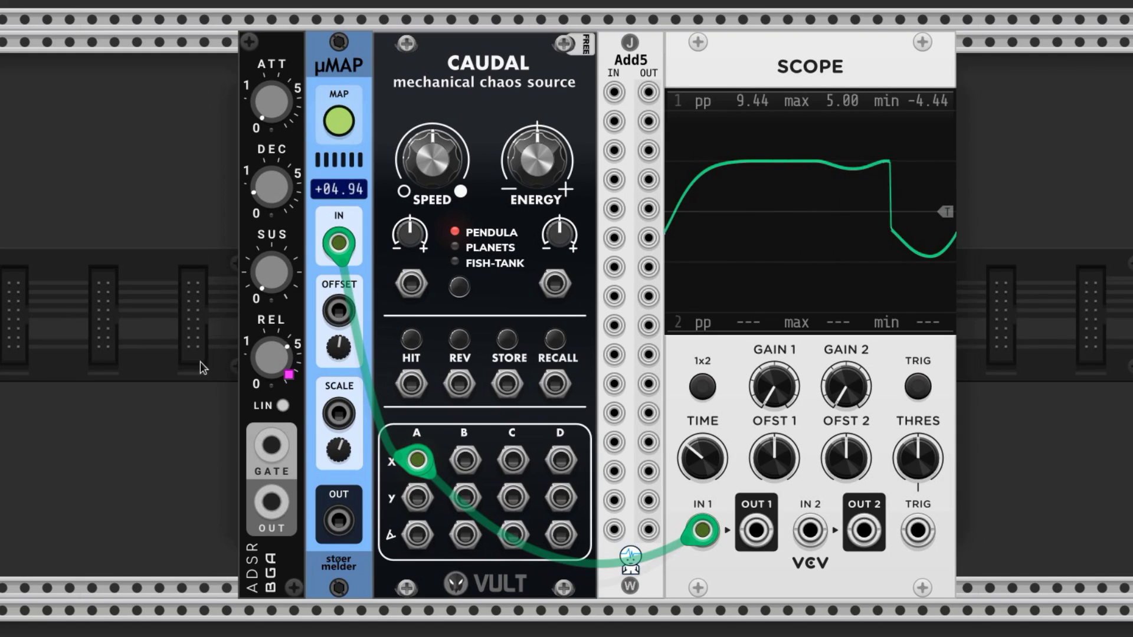
{"action": "mouse_move", "coordinate": [417, 459]}
{"action": "left_mouse_down"}
{"action": "mouse_move", "coordinate": [614, 91]}
{"action": "mouse_move", "coordinate": [810, 530]}
{"action": "left_mouse_up"}
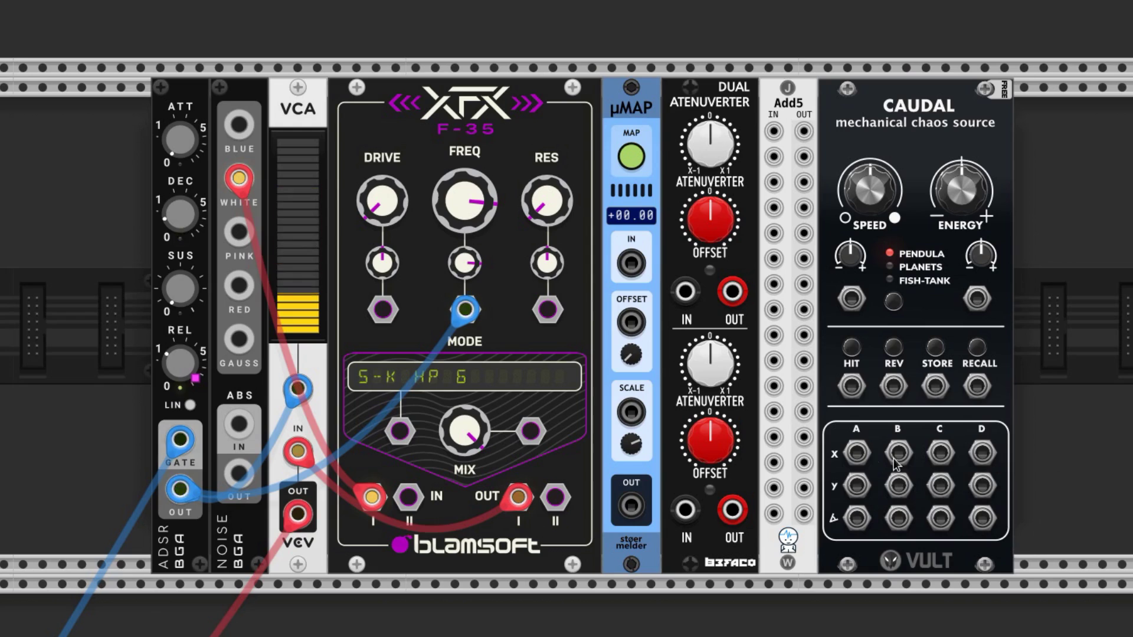
{"action": "mouse_move", "coordinate": [856, 453]}
{"action": "left_mouse_down"}
{"action": "mouse_move", "coordinate": [814, 454]}
{"action": "mouse_move", "coordinate": [773, 131]}
{"action": "mouse_move", "coordinate": [720, 274]}
{"action": "mouse_move", "coordinate": [733, 291]}
{"action": "mouse_move", "coordinate": [633, 264]}
{"action": "left_mouse_up"}
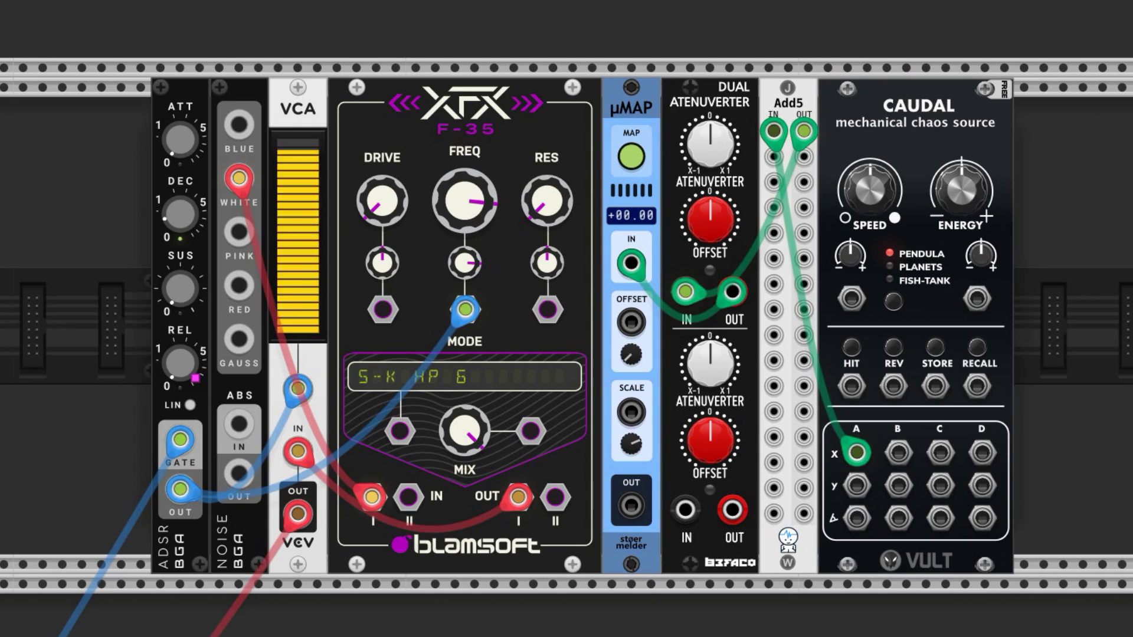
Set Caudal speed to 0.312, atenuverter offset to 0.6 V and channel 1 gain to 0.04.
{"action": "right_click", "coordinate": [873, 196]}
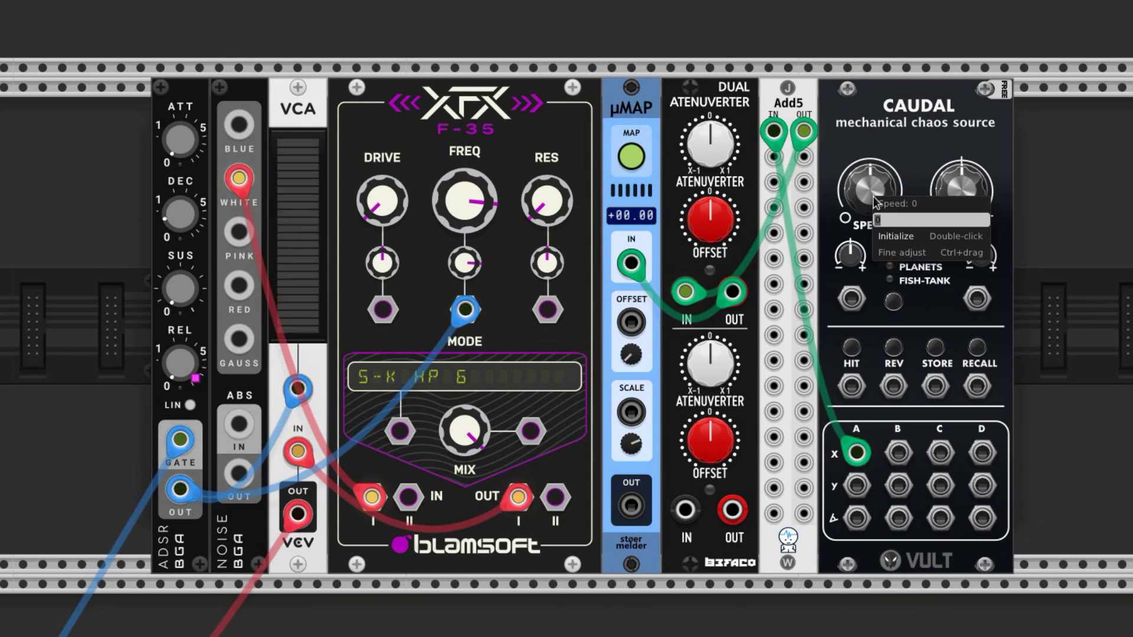
{"action": "type", "text": "2"}
{"action": "key", "text": "Return"}
{"action": "type", "text": "0.6"}
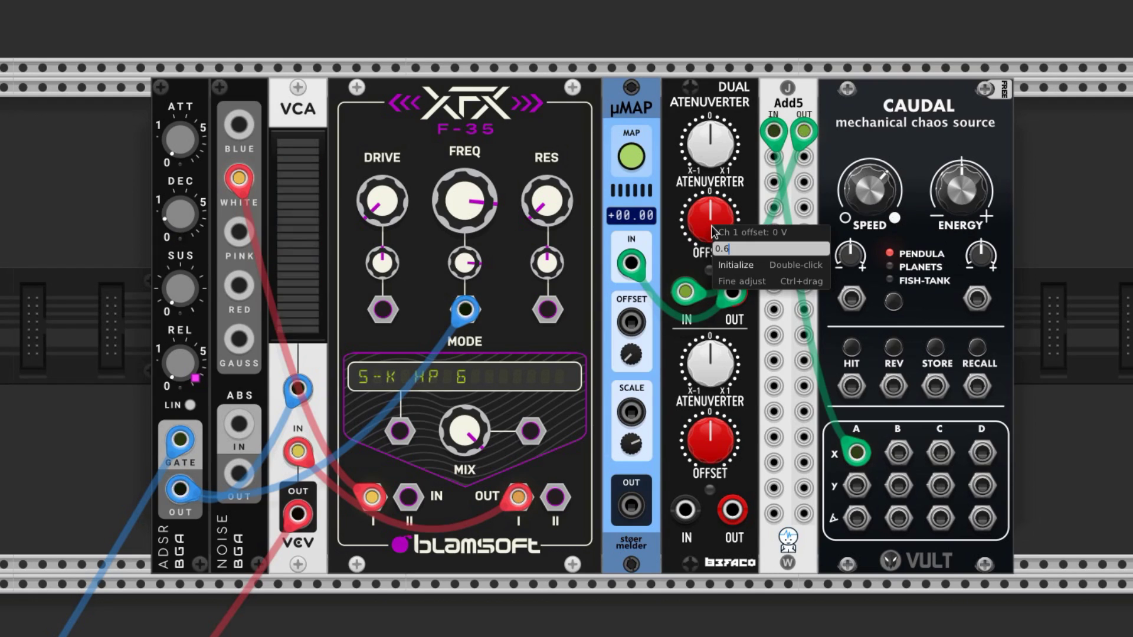
{"action": "key", "text": "Return"}
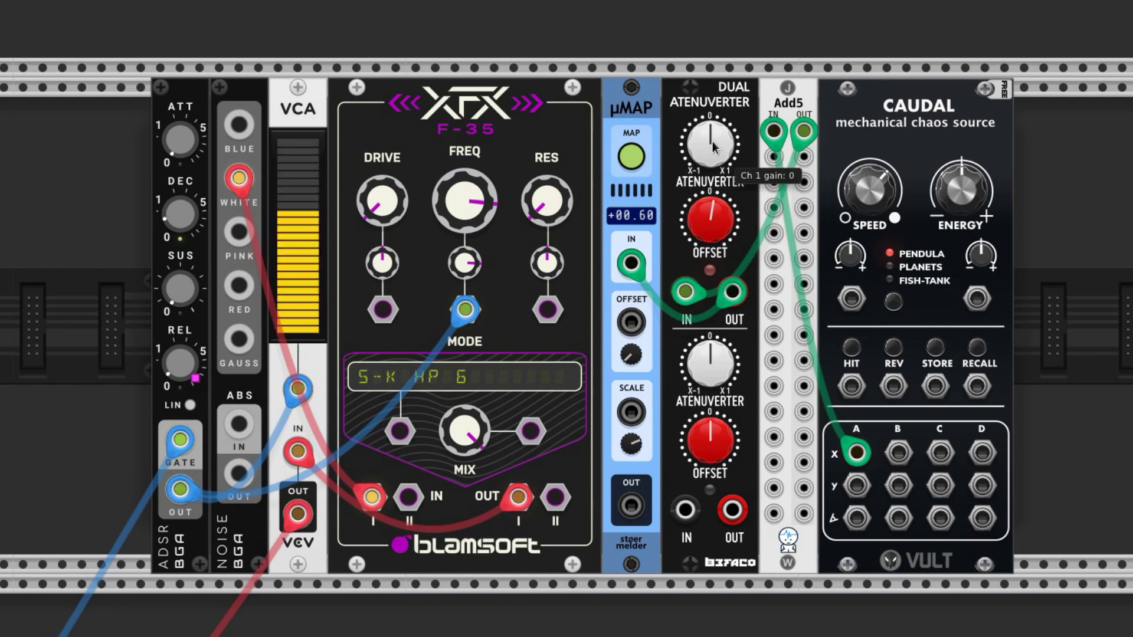
{"action": "right_click", "coordinate": [713, 145]}
{"action": "type", "text": "0.04"}
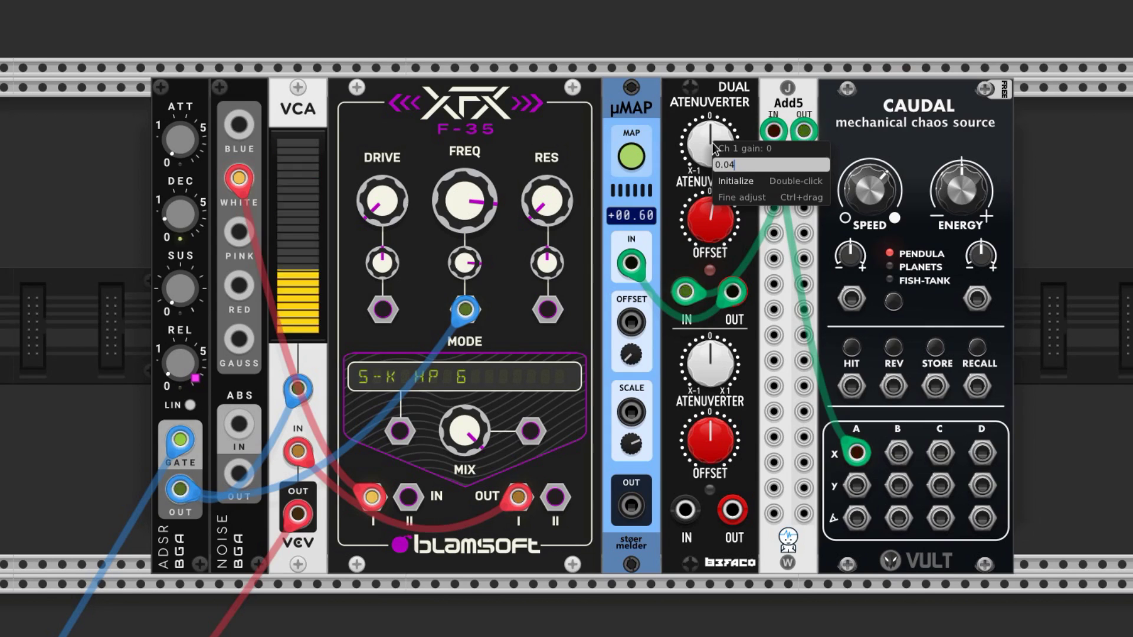
{"action": "key", "text": "Return"}
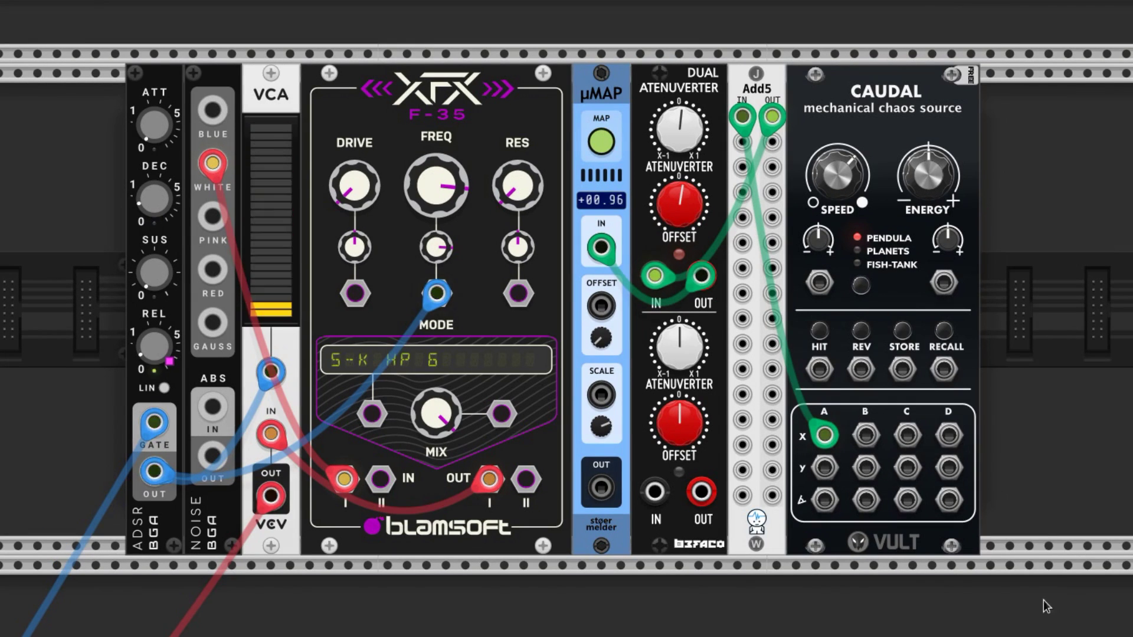
Delete the chaos modules, then duplicate the ADSR, Noise, VCA and F-35 hi-hat voice and move the copy right.
{"action": "left_click_drag", "start_coordinate": [1046, 611], "coordinate": [601, 410]}
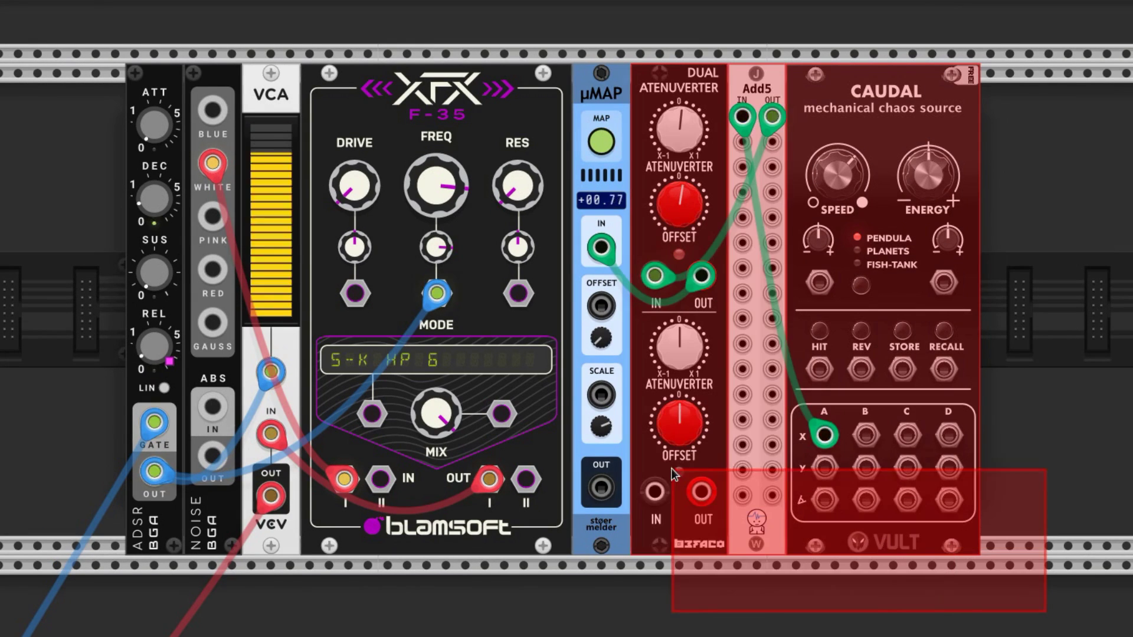
{"action": "key", "text": "Delete"}
{"action": "left_click_drag", "start_coordinate": [664, 386], "coordinate": [69, 336]}
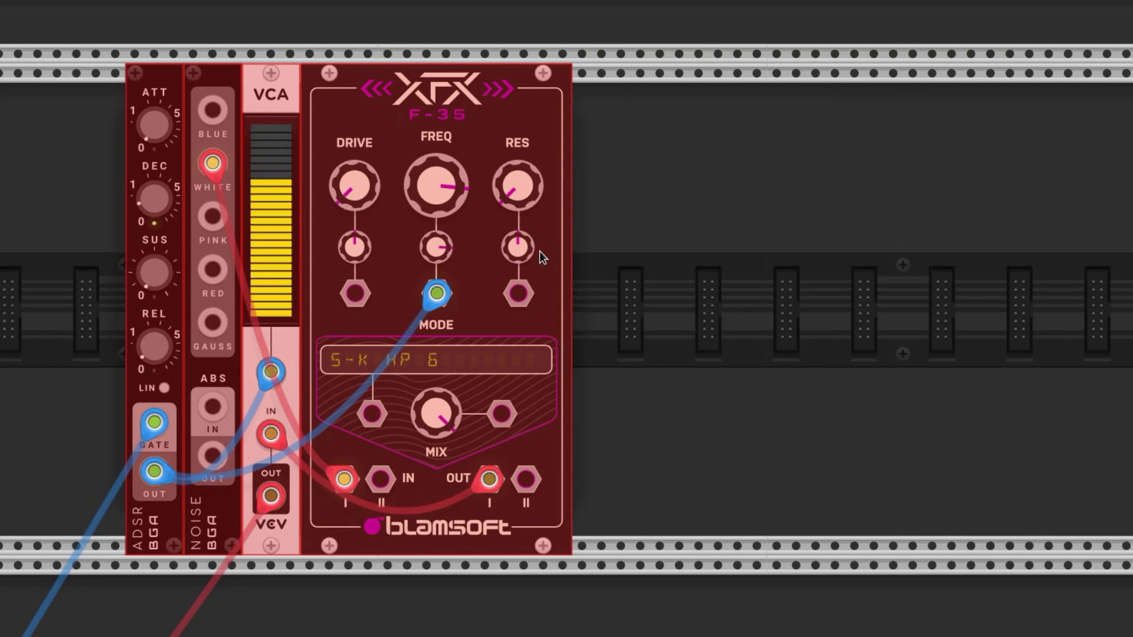
{"action": "key", "text": "ctrl+d"}
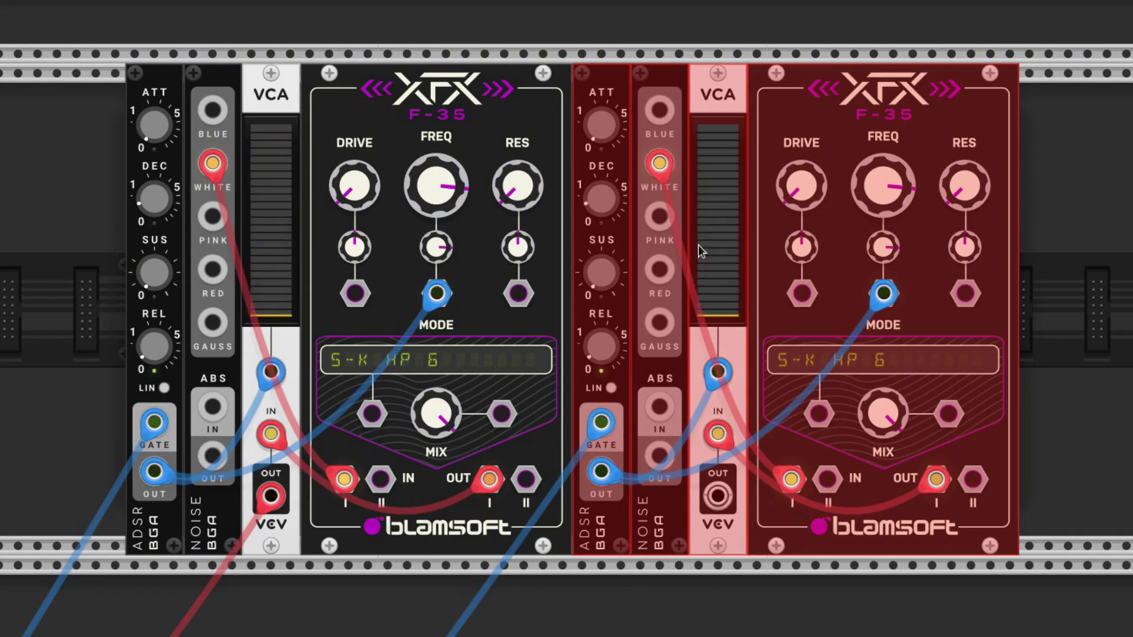
{"action": "left_click_drag", "start_coordinate": [823, 124], "coordinate": [881, 123]}
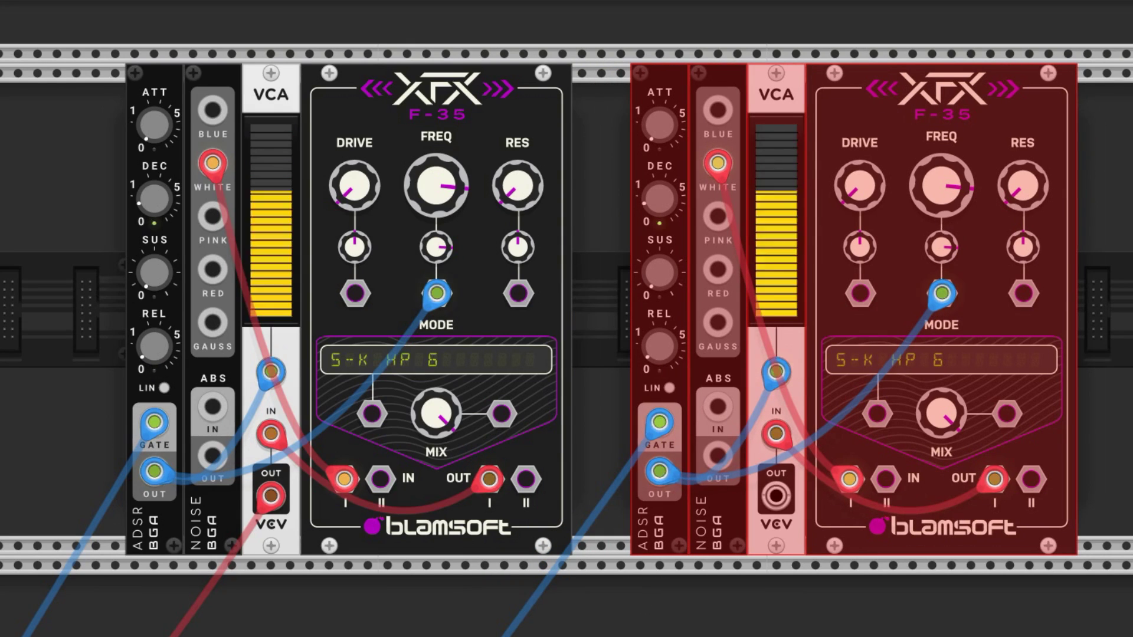
{"action": "left_click", "coordinate": [585, 443]}
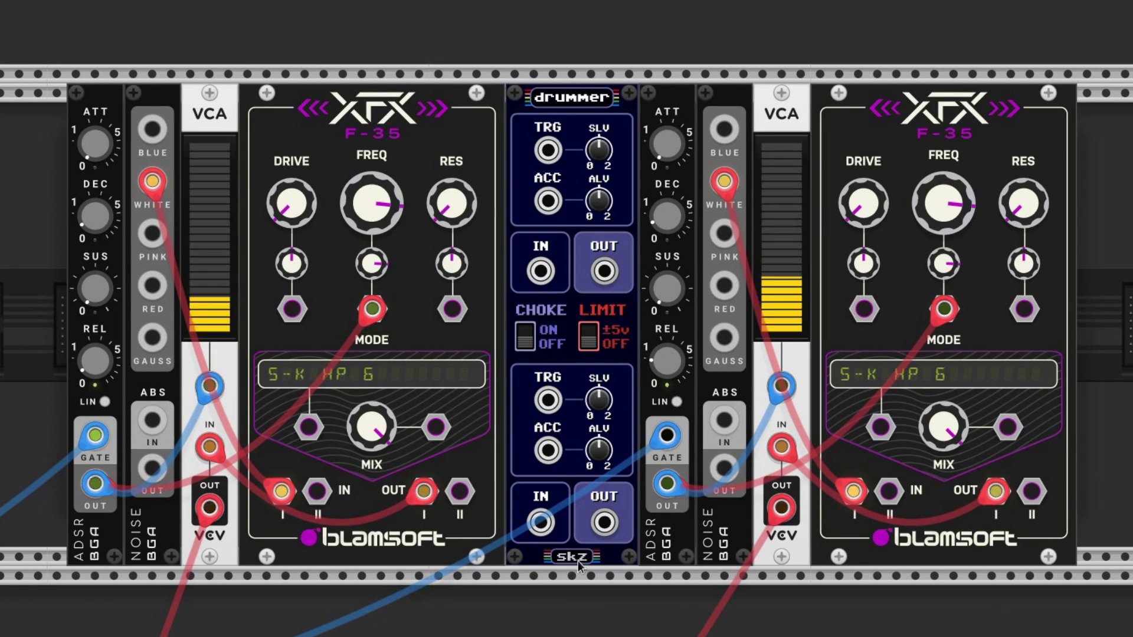
Patch both hi-hat envelopes and VCA outputs into Drummer, cable its second output onward, and enable CHOKE.
{"action": "left_click_drag", "start_coordinate": [95, 484], "coordinate": [548, 151]}
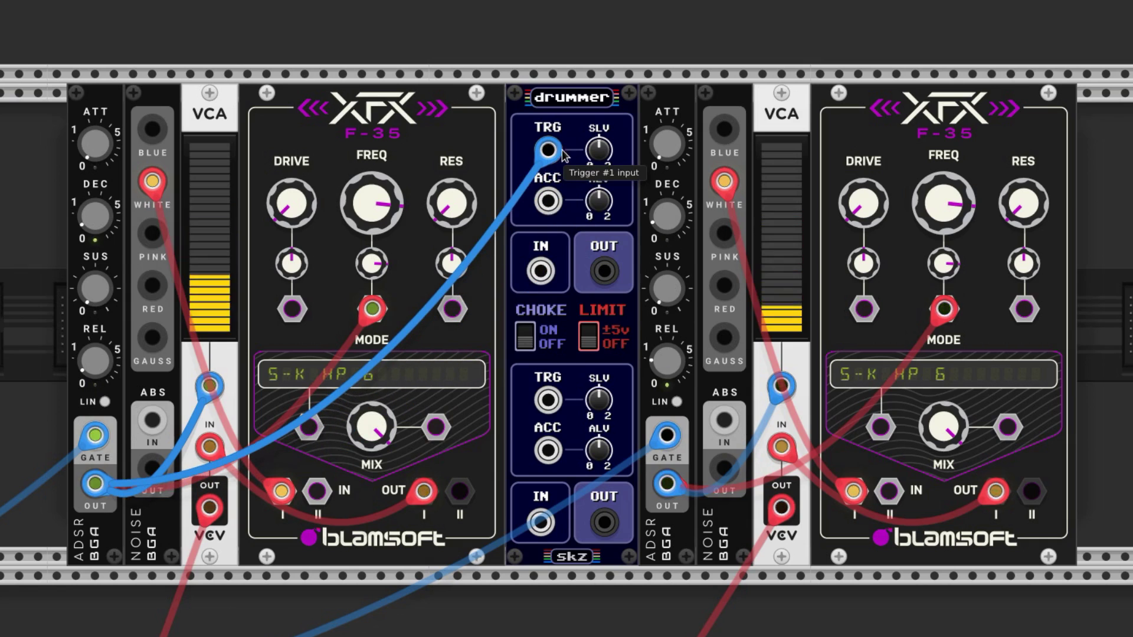
{"action": "mouse_move", "coordinate": [209, 507]}
{"action": "left_mouse_down"}
{"action": "mouse_move", "coordinate": [556, 255]}
{"action": "mouse_move", "coordinate": [551, 271]}
{"action": "left_mouse_up"}
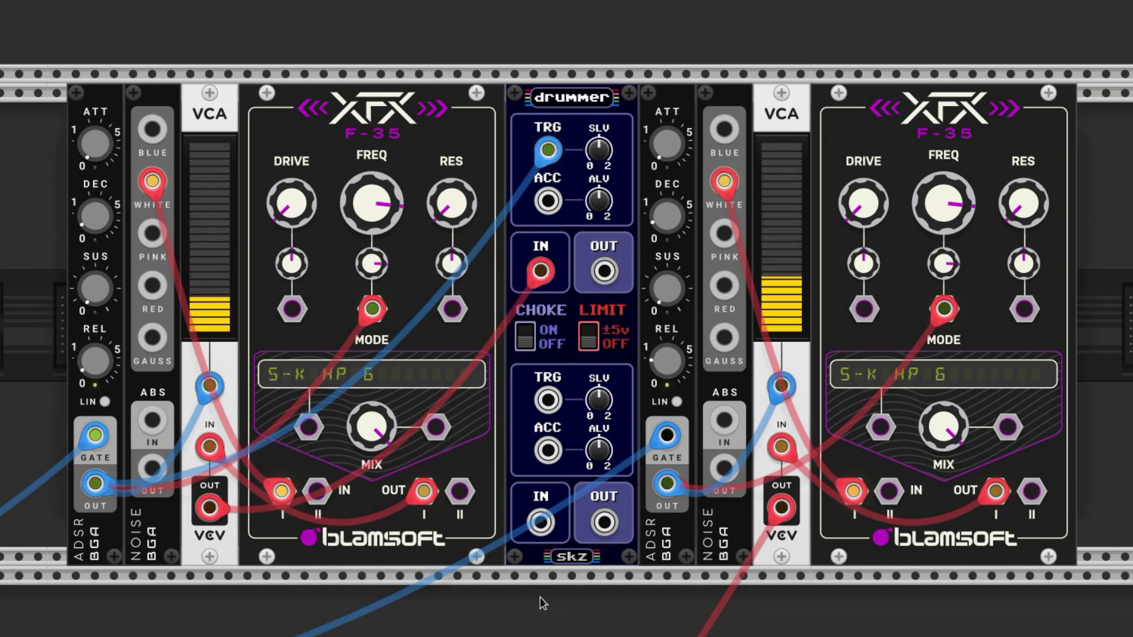
{"action": "left_click_drag", "start_coordinate": [667, 483], "coordinate": [548, 400]}
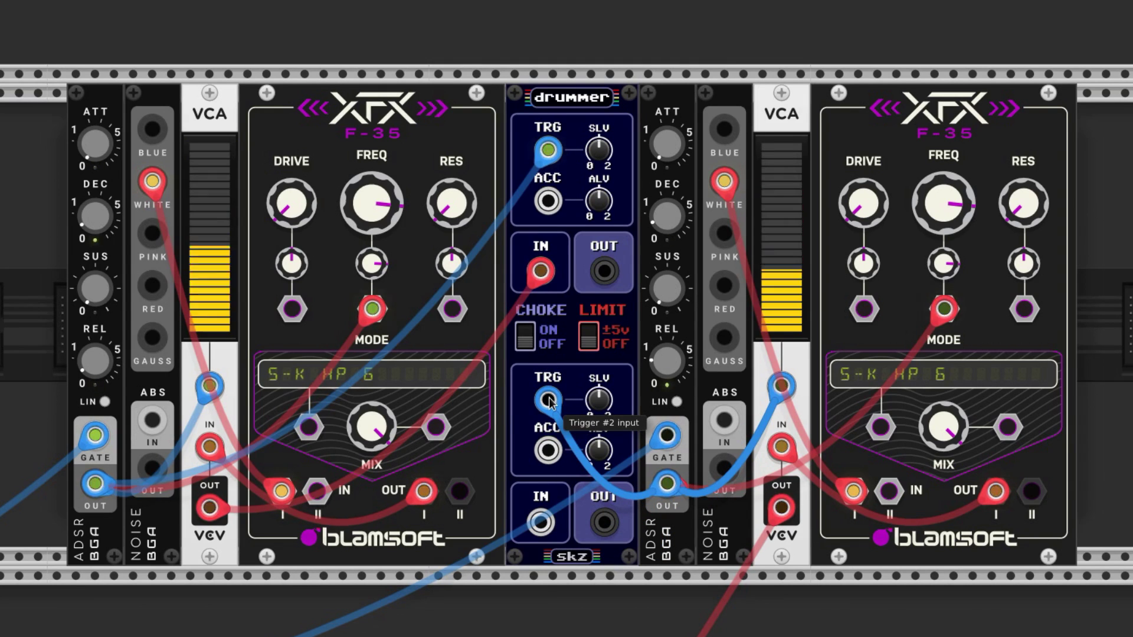
{"action": "left_click_drag", "start_coordinate": [780, 508], "coordinate": [542, 523]}
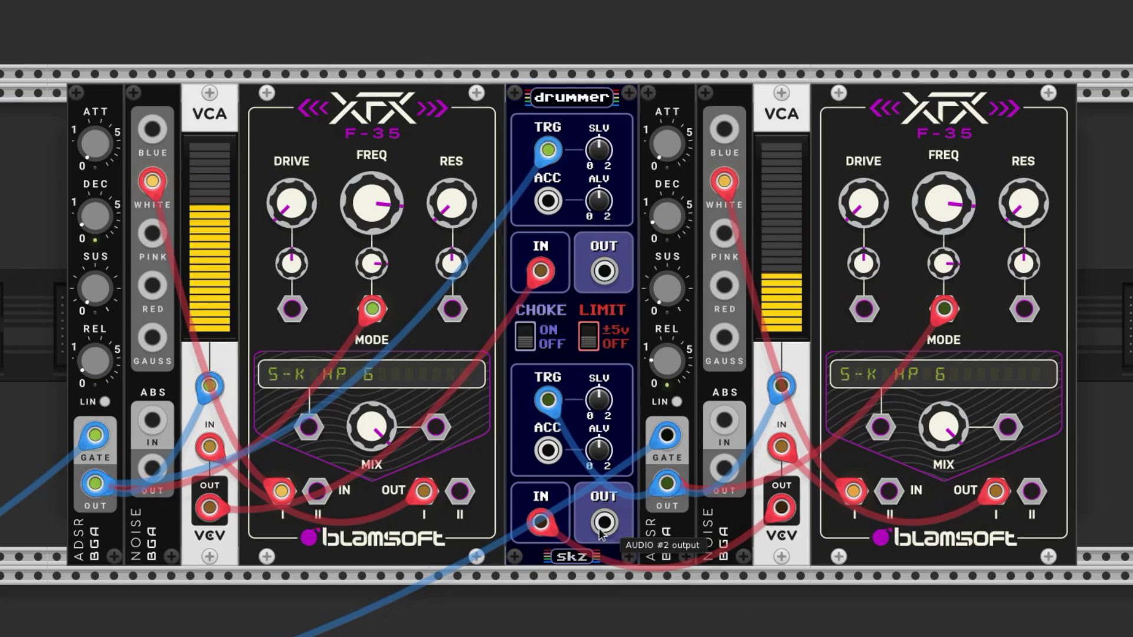
{"action": "left_click_drag", "start_coordinate": [611, 529], "coordinate": [531, 636]}
{"action": "left_click", "coordinate": [524, 336]}
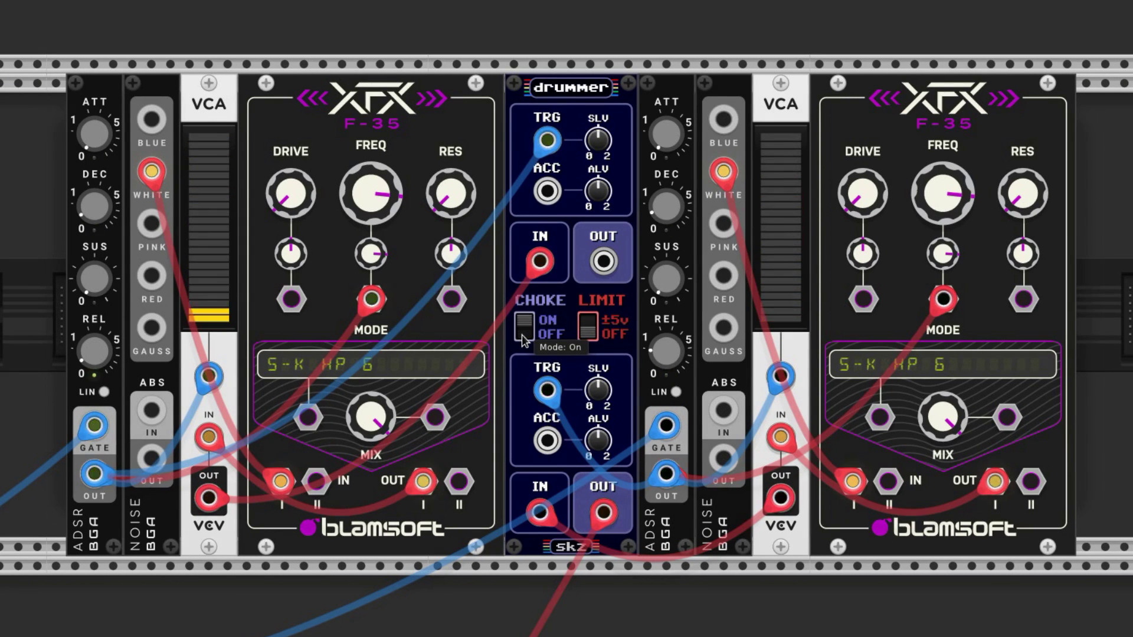